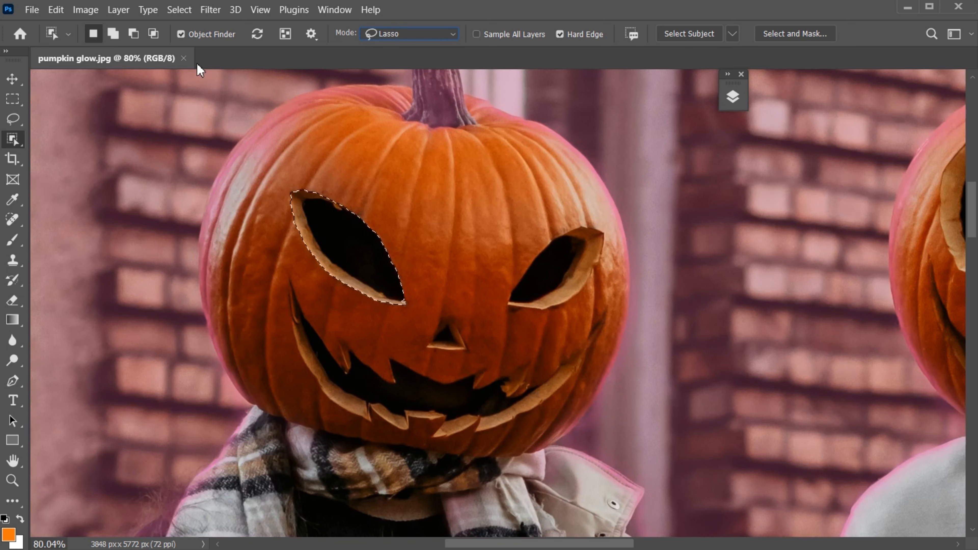
Add the front pumpkin's other eye, nose and mouth to the selection with the Object Selection tool.
key("shift")
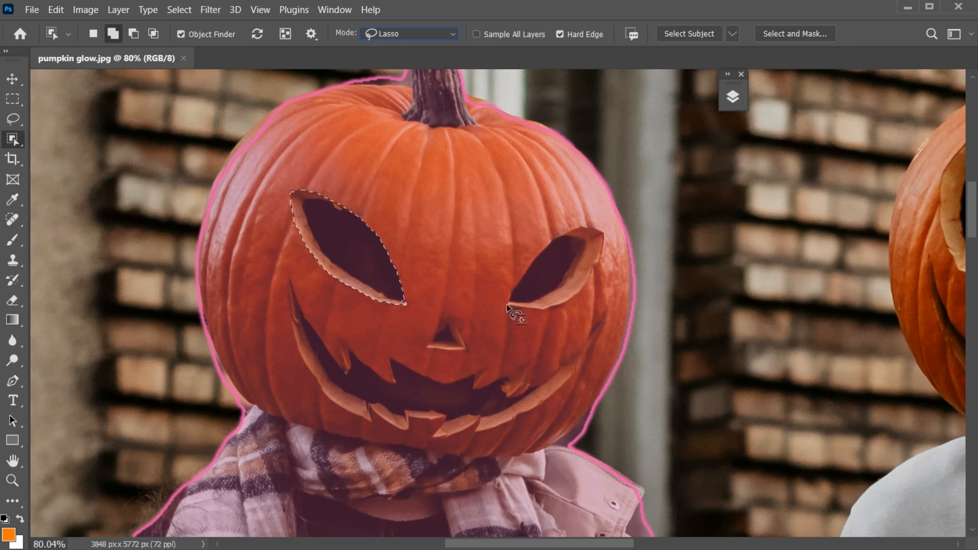
mouse_move(503, 305)
left_mouse_down()
mouse_move(534, 243)
mouse_move(562, 225)
mouse_move(602, 223)
mouse_move(601, 278)
mouse_move(574, 308)
mouse_move(503, 308)
left_mouse_up()
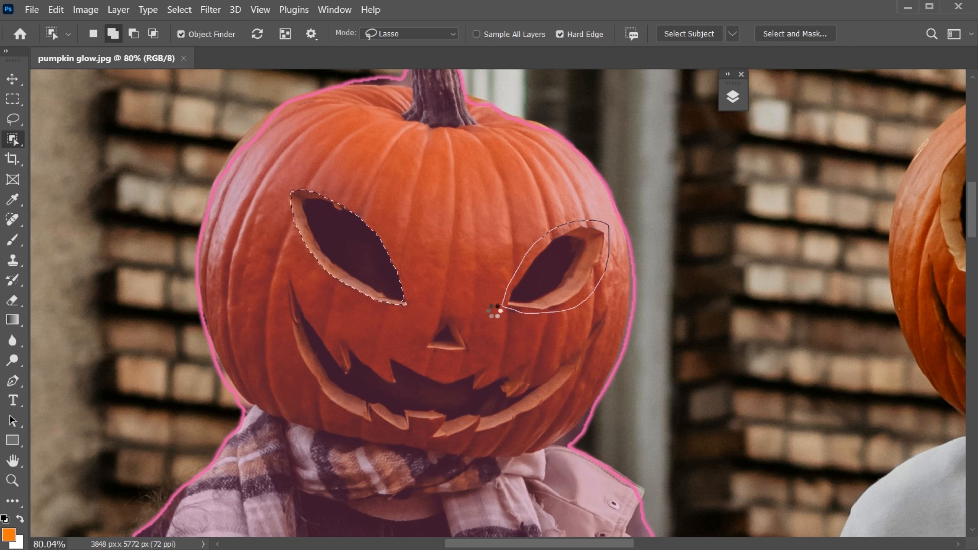
key("v")
key("z")
left_click(452, 377)
key("v")
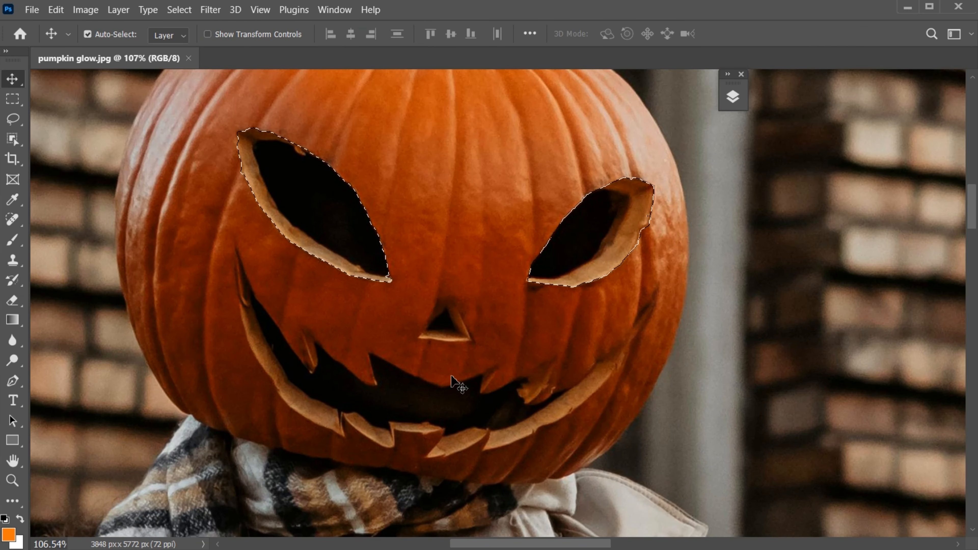
key("w")
mouse_move(416, 335)
left_mouse_down()
mouse_move(483, 348)
mouse_move(415, 338)
left_mouse_up()
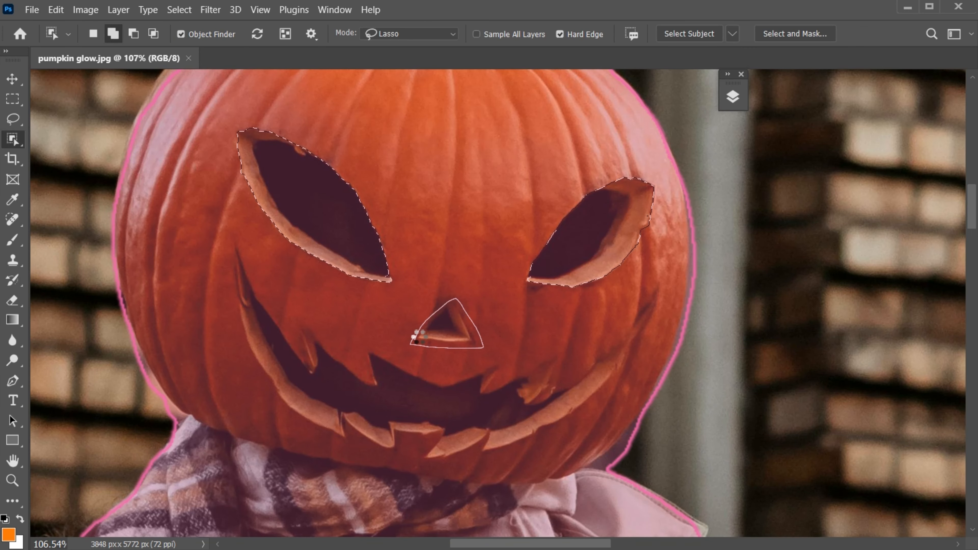
mouse_move(230, 277)
left_mouse_down()
mouse_move(232, 231)
mouse_move(301, 357)
mouse_move(304, 323)
mouse_move(362, 367)
mouse_move(387, 352)
mouse_move(452, 374)
mouse_move(556, 356)
mouse_move(561, 381)
mouse_move(657, 283)
mouse_move(646, 348)
mouse_move(587, 411)
mouse_move(509, 447)
mouse_move(435, 462)
mouse_move(420, 442)
mouse_move(404, 452)
mouse_move(321, 434)
mouse_move(255, 384)
mouse_move(229, 312)
mouse_move(233, 270)
left_mouse_up()
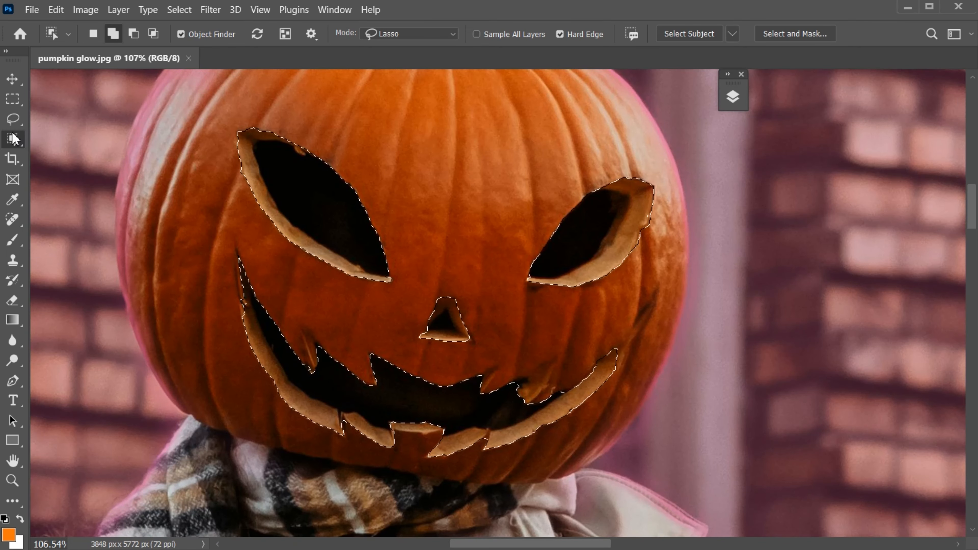
right_click(22, 143)
left_click(98, 153)
key("bracketright")
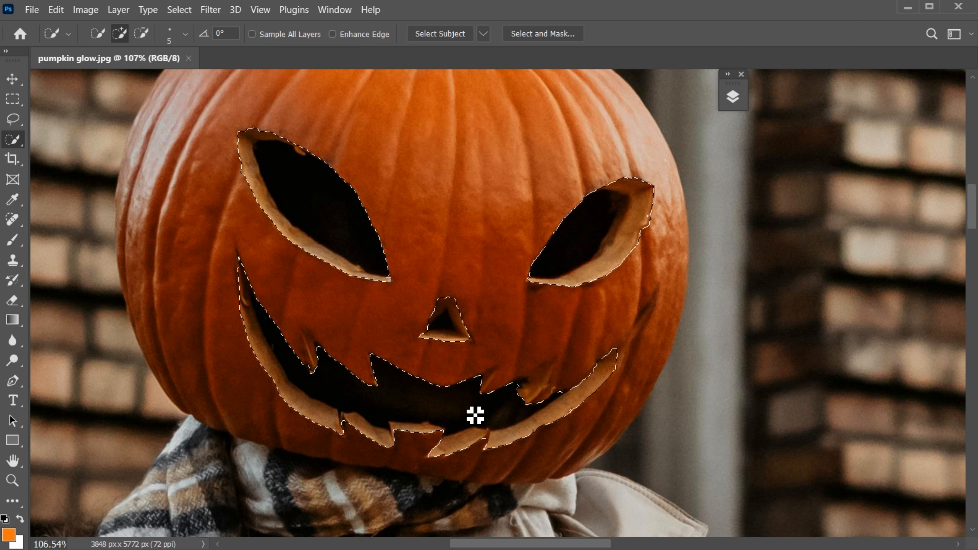
Refine the face selection with the Lasso tool, adding the missed tooth edges, far mouth corner and nose edge.
key("l")
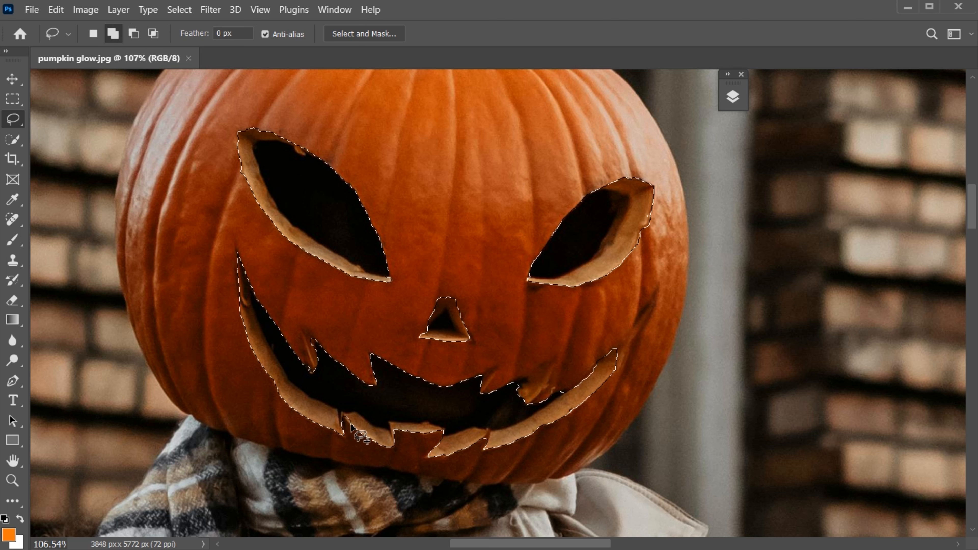
key("alt")
left_click_drag(348, 428, 350, 433)
mouse_move(434, 449)
left_mouse_down()
mouse_move(484, 434)
mouse_move(481, 455)
left_mouse_up()
left_click_drag(503, 388, 553, 360)
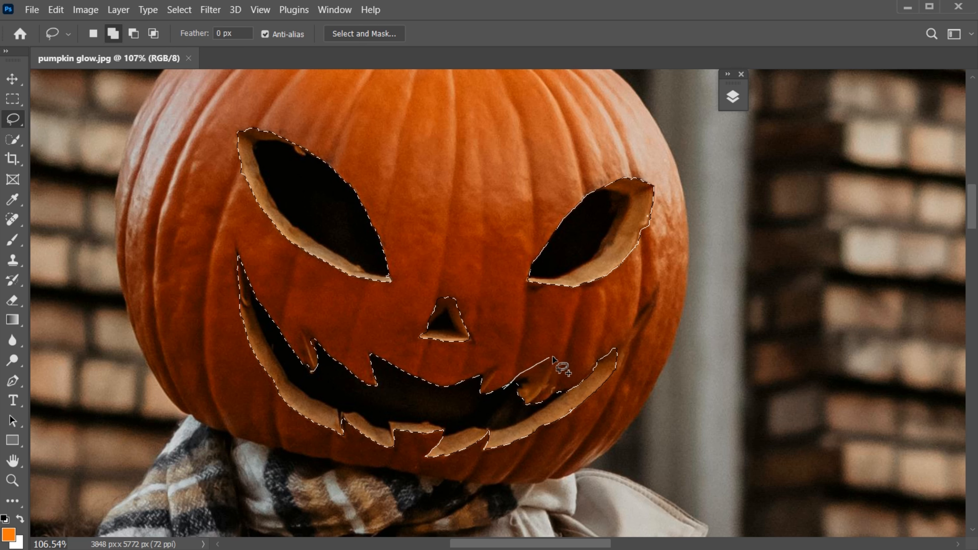
mouse_move(516, 411)
left_mouse_down()
mouse_move(497, 366)
mouse_move(560, 400)
left_mouse_up()
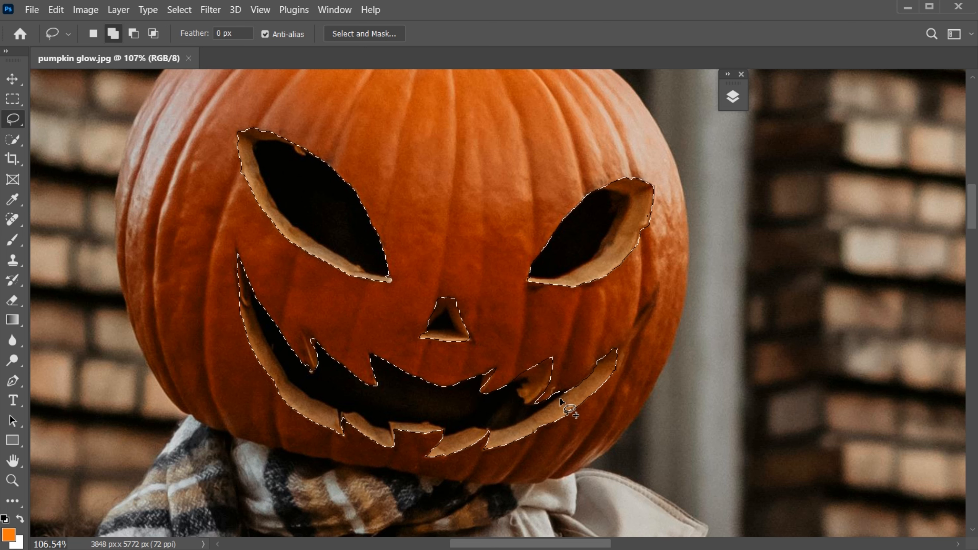
mouse_move(603, 359)
left_mouse_down()
mouse_move(583, 387)
mouse_move(639, 340)
left_mouse_up()
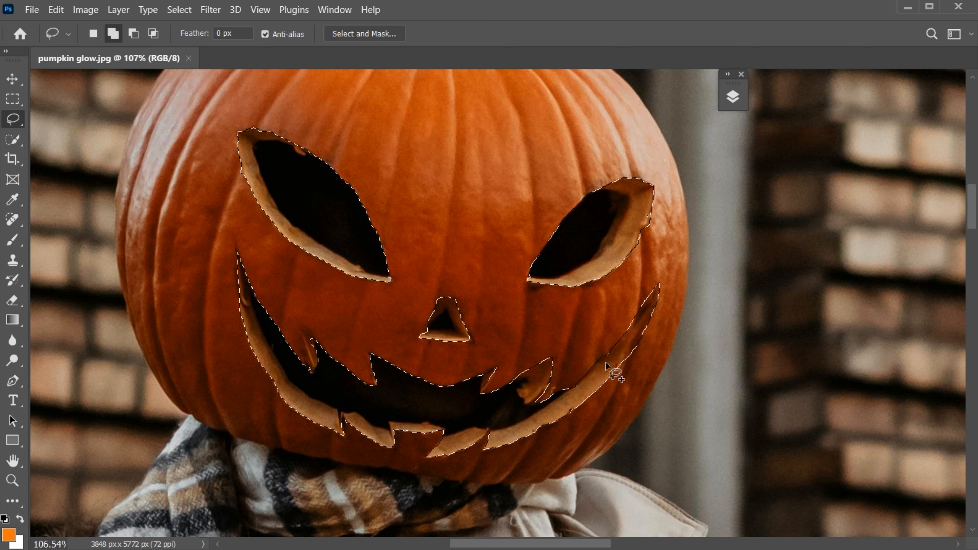
mouse_move(457, 327)
left_mouse_down()
mouse_move(455, 342)
mouse_move(443, 343)
left_mouse_up()
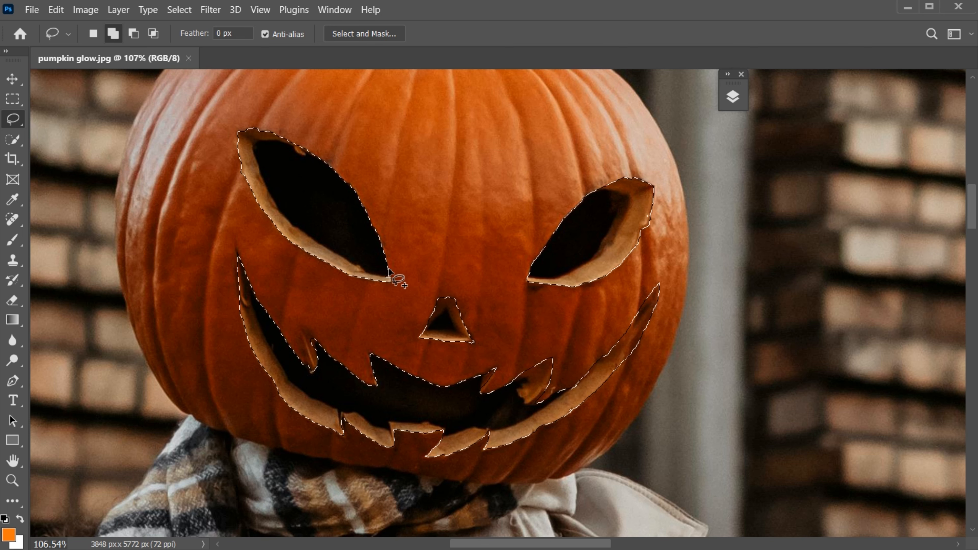
Copy the selected face cutouts to a new layer and convert that layer to a smart object.
key("v")
scroll(462, 331, "down", 2)
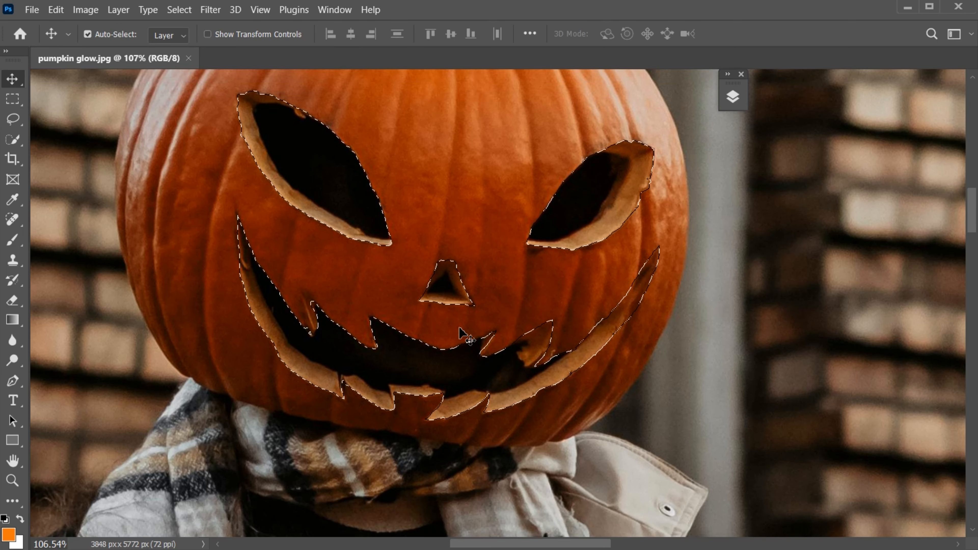
key("z")
scroll(460, 329, "down", 5)
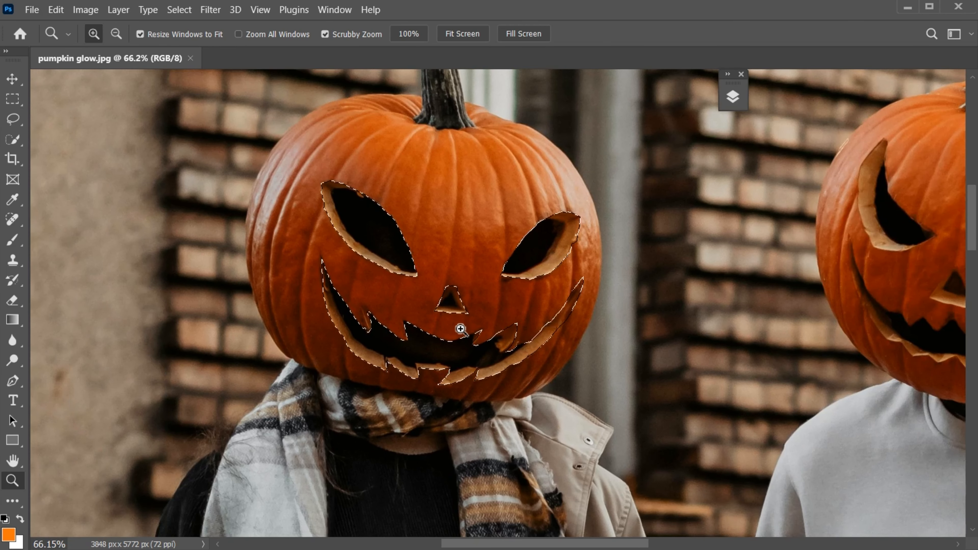
scroll(460, 329, "down", 1)
key("v")
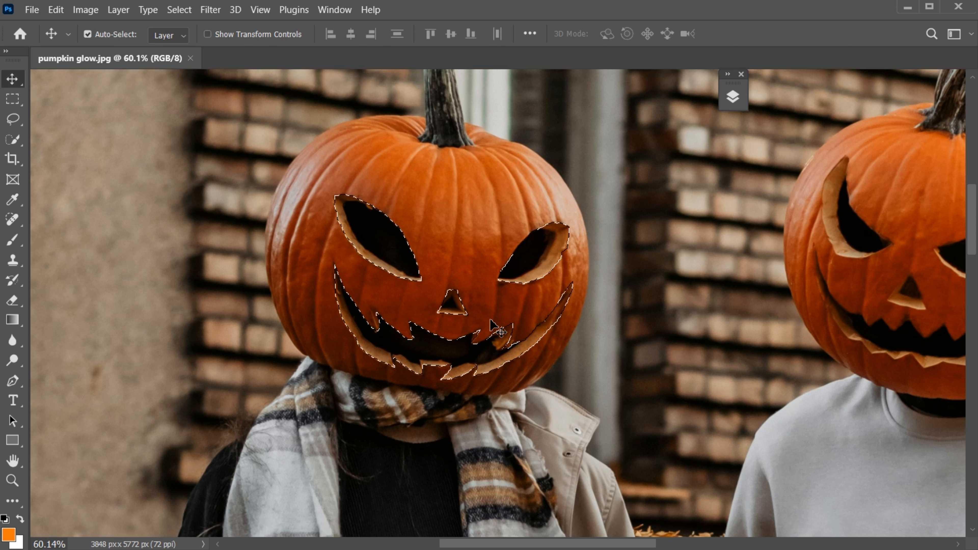
left_click(732, 95)
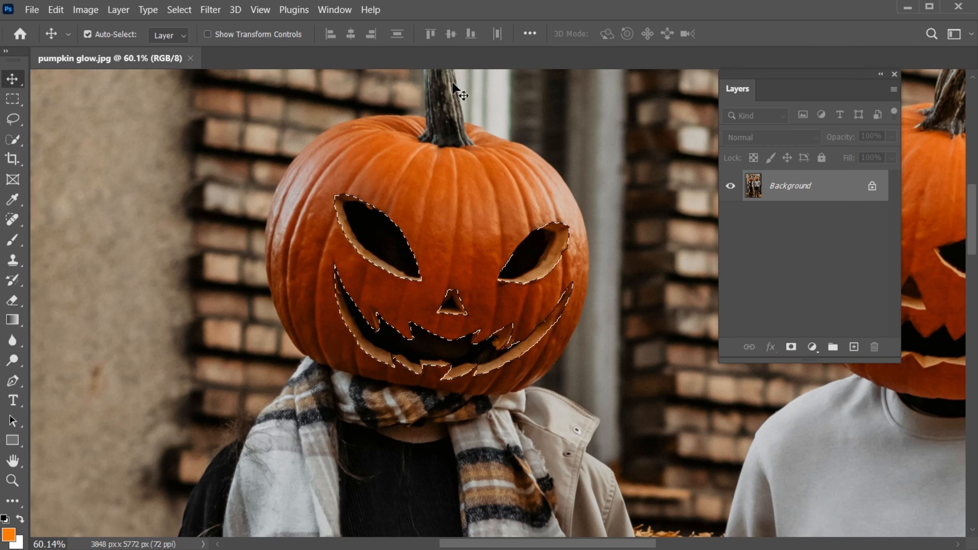
left_click(334, 9)
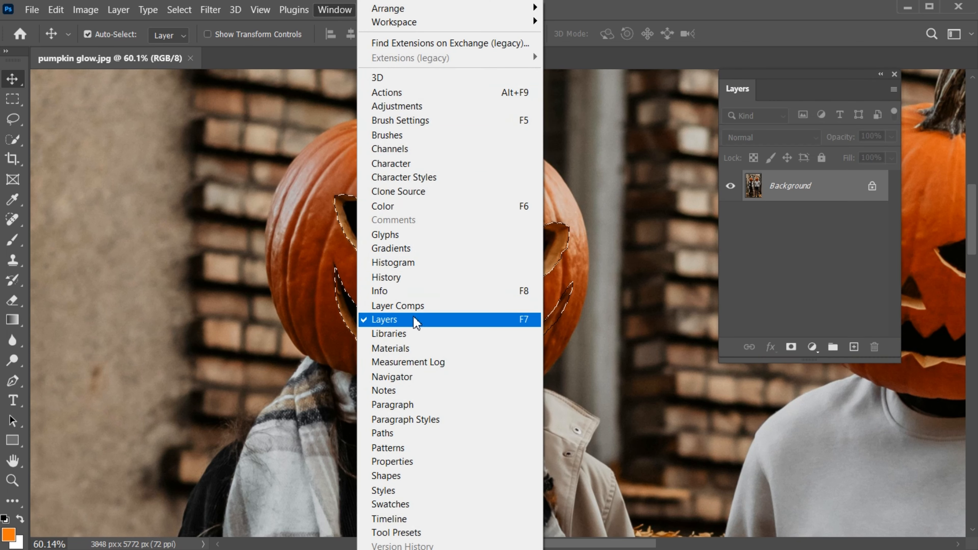
left_click(800, 266)
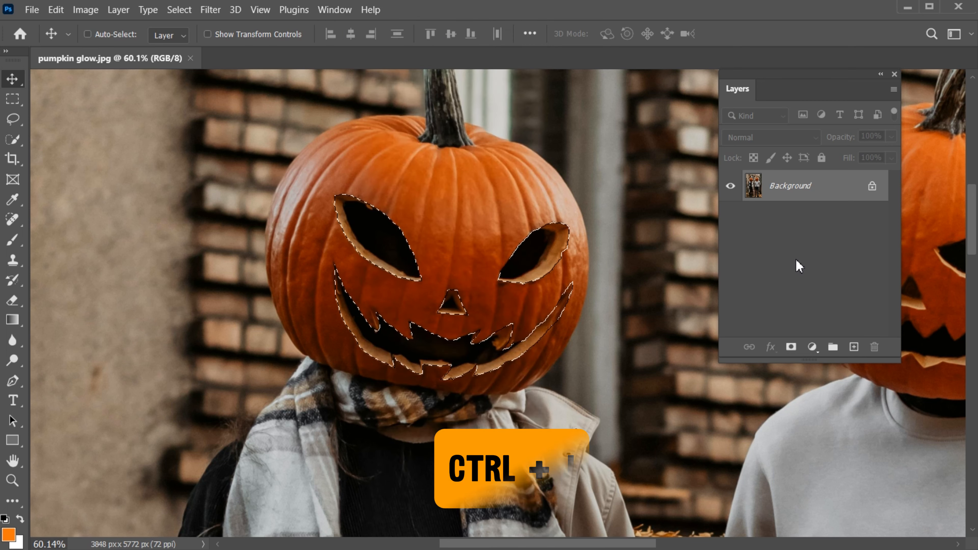
key("ctrl+j")
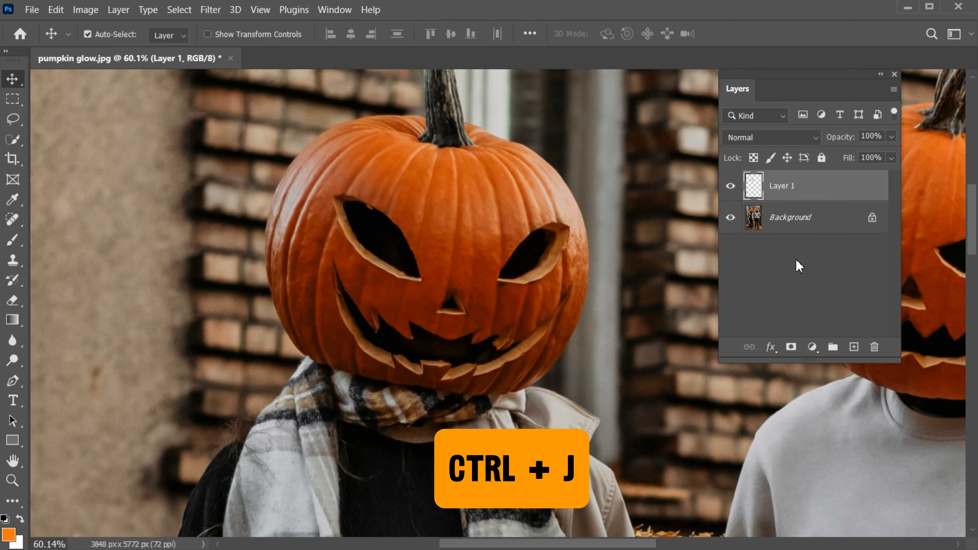
right_click(781, 193)
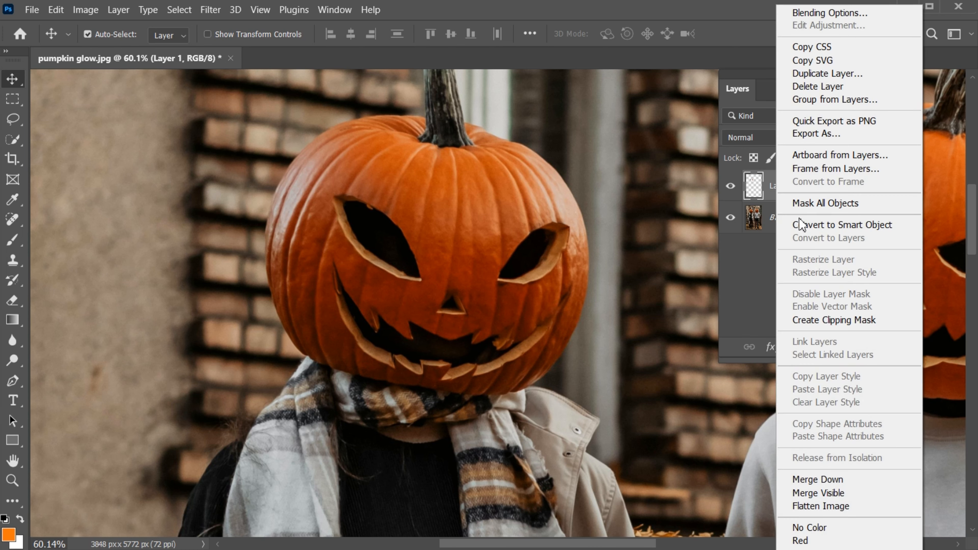
left_click(834, 226)
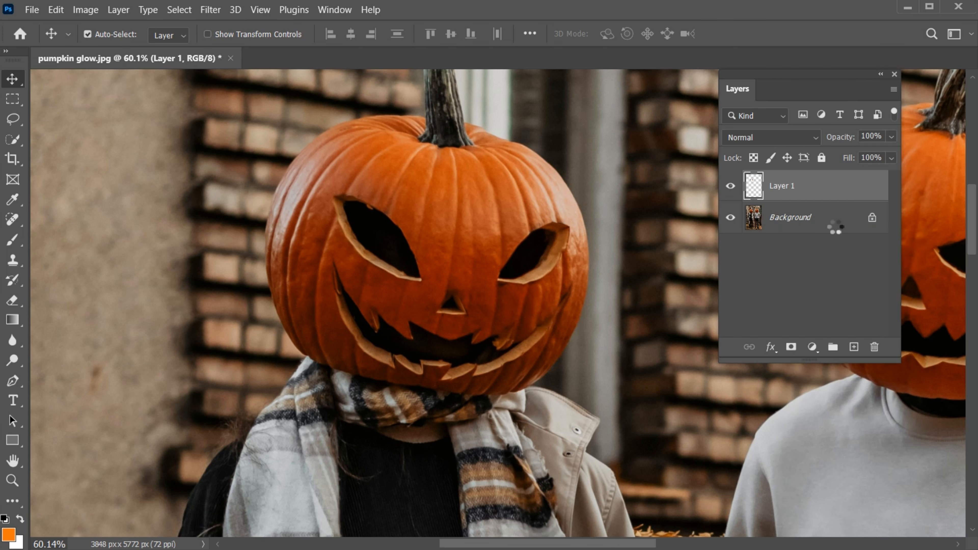
Add a Gradient Overlay effect to the face cutout layer with its blend mode set to Normal.
left_click(771, 346)
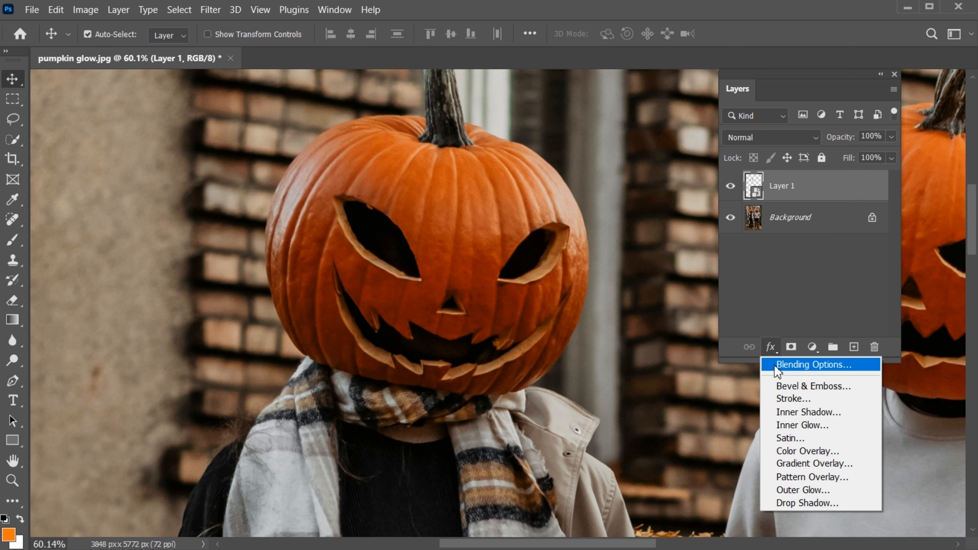
left_click(810, 469)
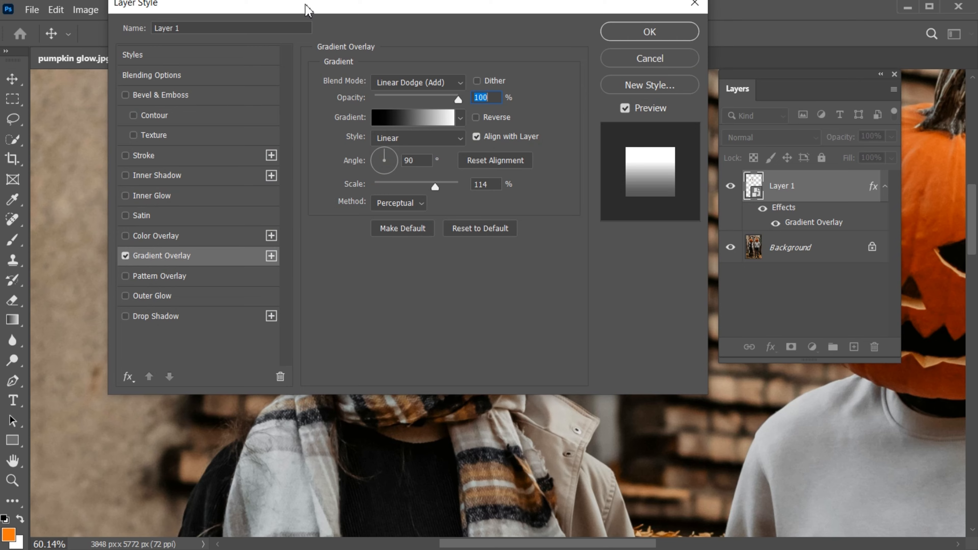
left_click_drag(307, 9, 715, 65)
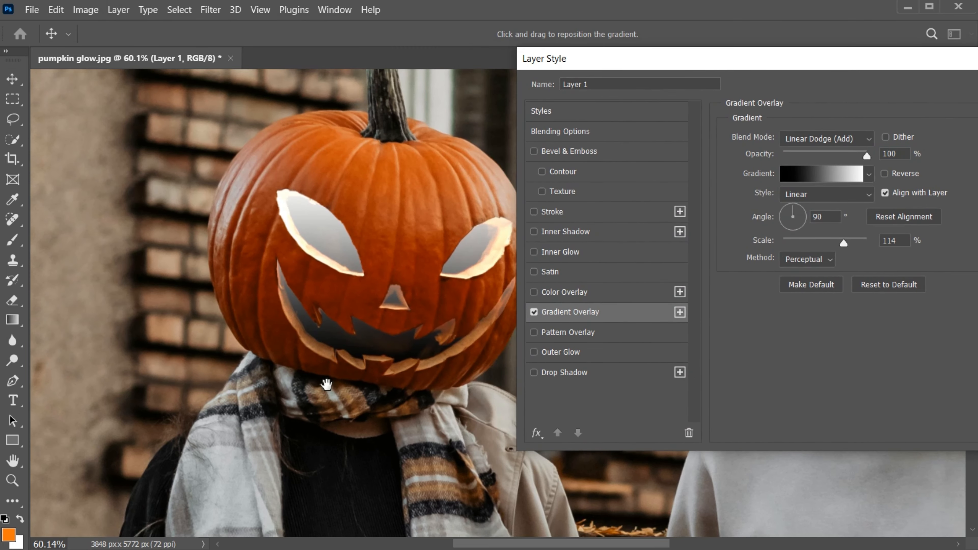
left_click_drag(326, 384, 273, 387)
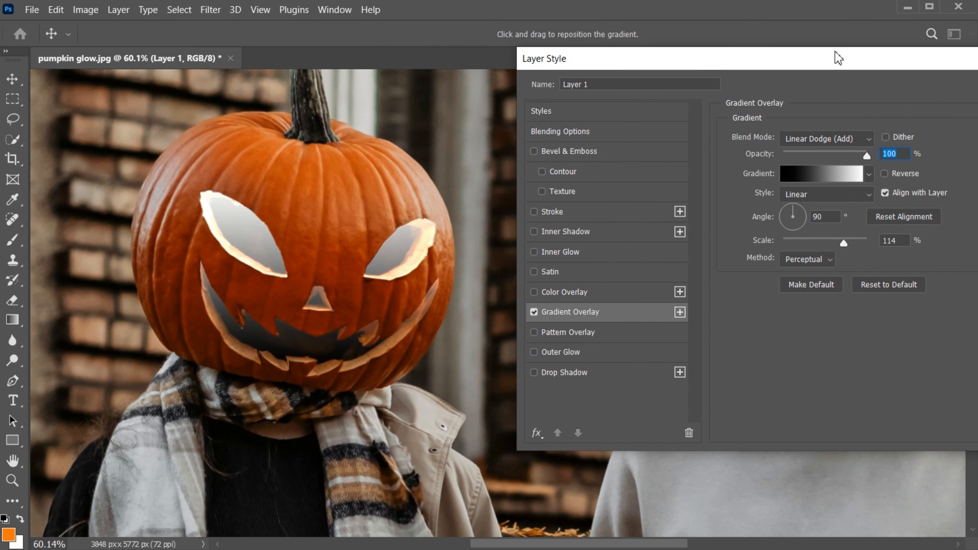
left_click_drag(835, 51, 736, 63)
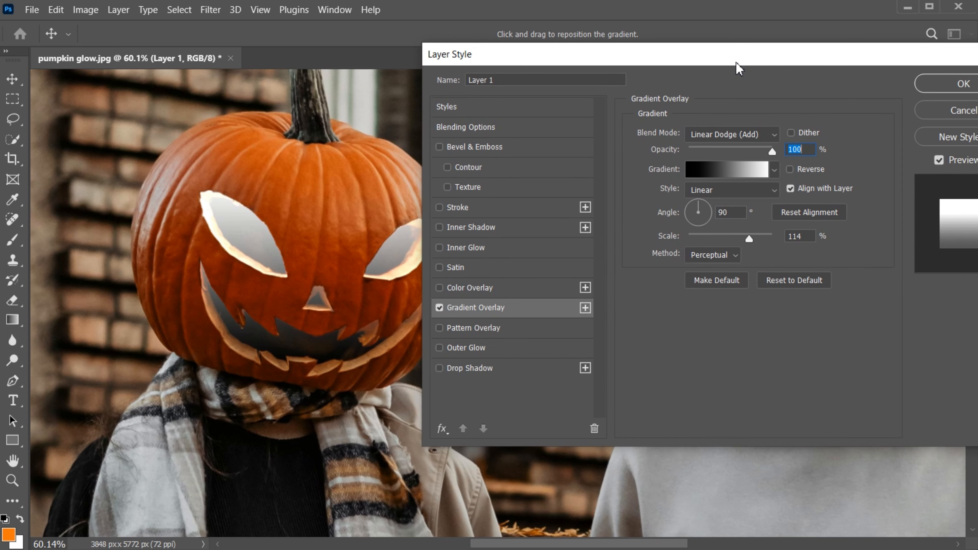
left_click(717, 137)
left_click(725, 151)
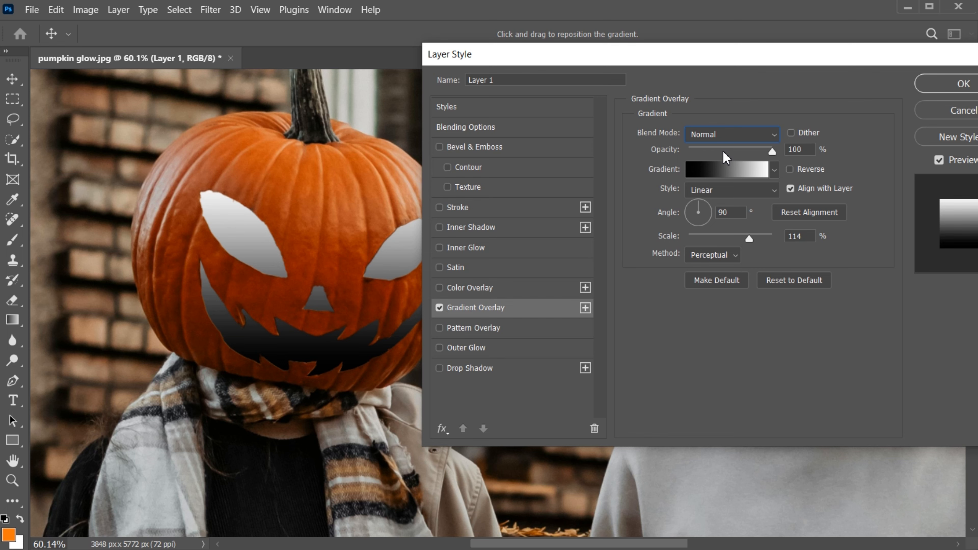
Set the overlay's gradient to the Orange_05 preset from the Oranges group.
left_click(712, 169)
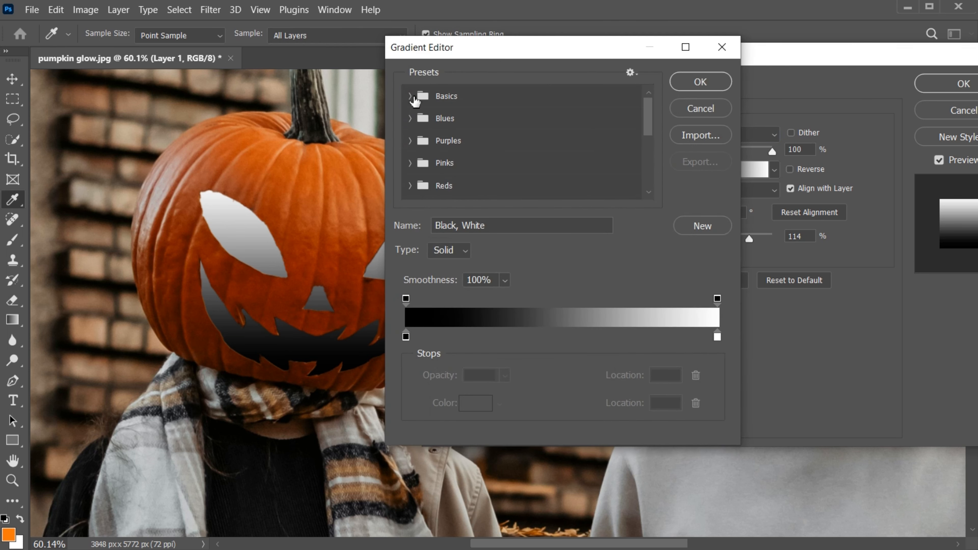
scroll(454, 152, "down", 2)
left_click(410, 171)
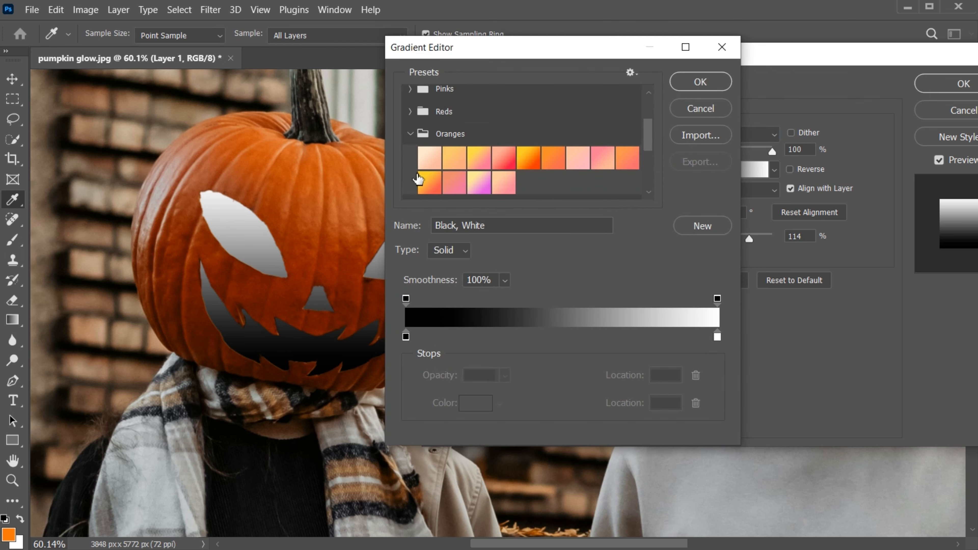
left_click(528, 158)
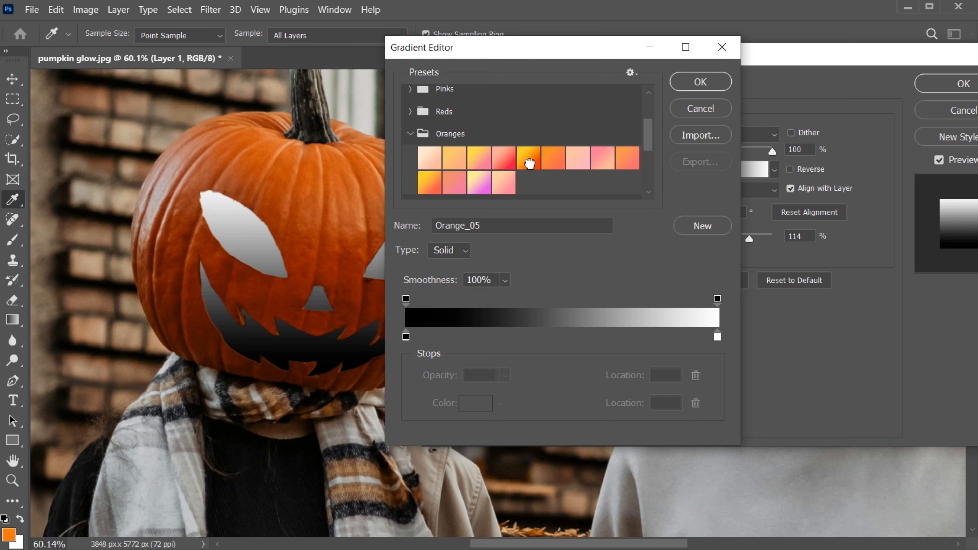
left_click(695, 82)
Set the gradient overlay's style to Radial with a scale of 114% and apply the layer style.
left_click(718, 191)
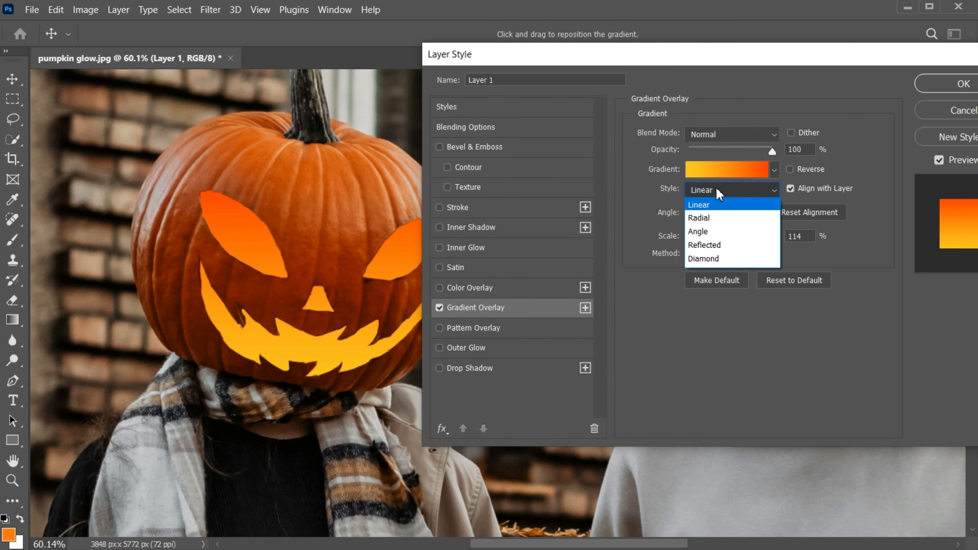
left_click(719, 217)
left_click(735, 213)
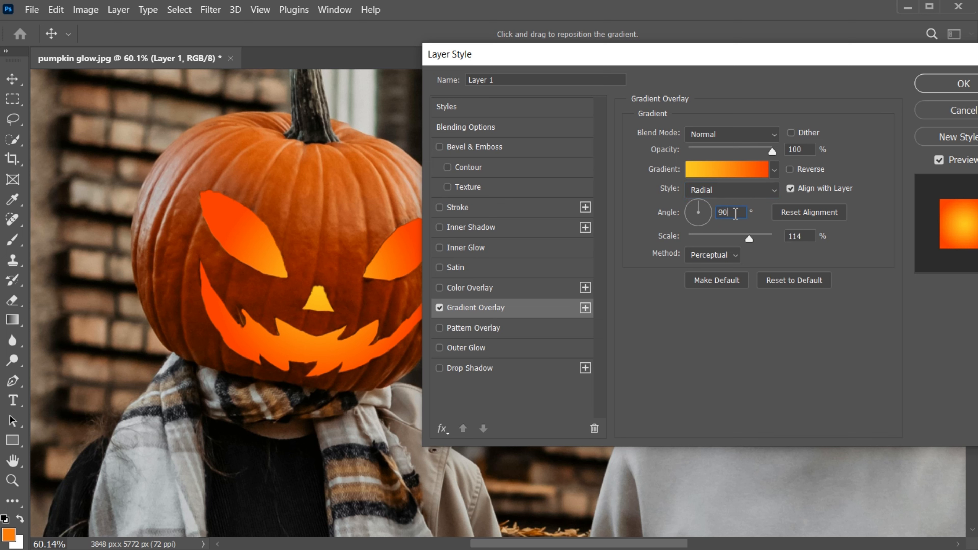
mouse_move(745, 242)
left_mouse_down()
mouse_move(728, 241)
mouse_move(751, 239)
left_mouse_up()
left_click(927, 85)
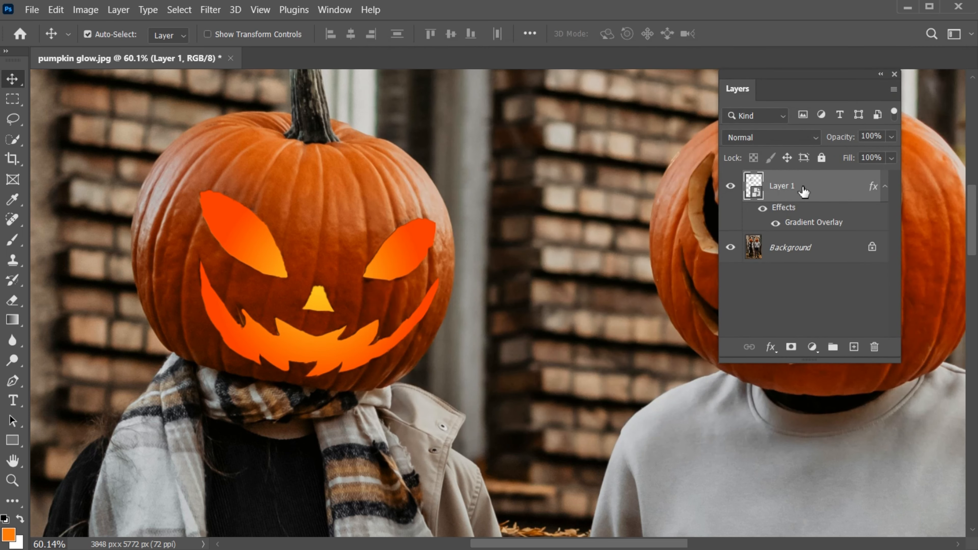
Duplicate the face cutout layer and set the copy's Gradient Overlay blend mode to Linear Dodge (Add).
left_click_drag(818, 195, 850, 348)
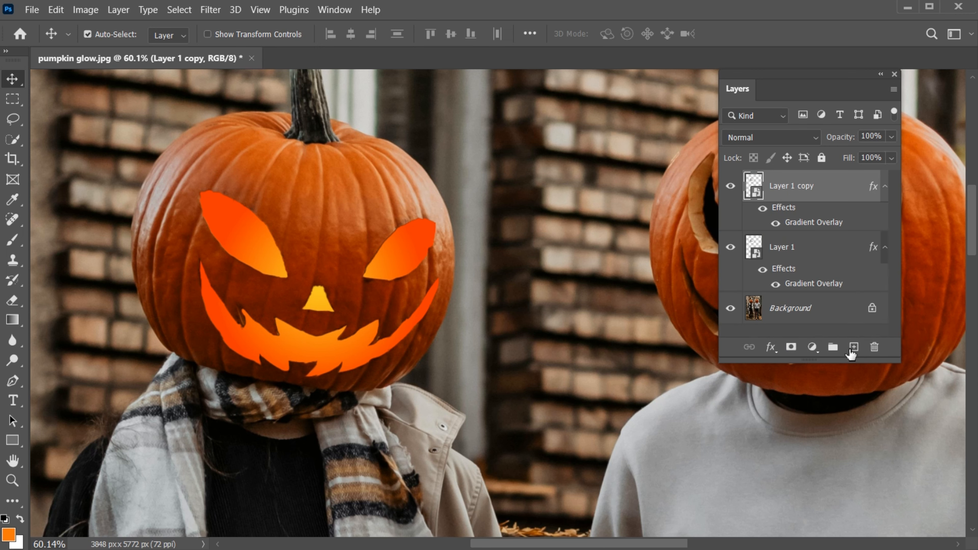
double_click(801, 224)
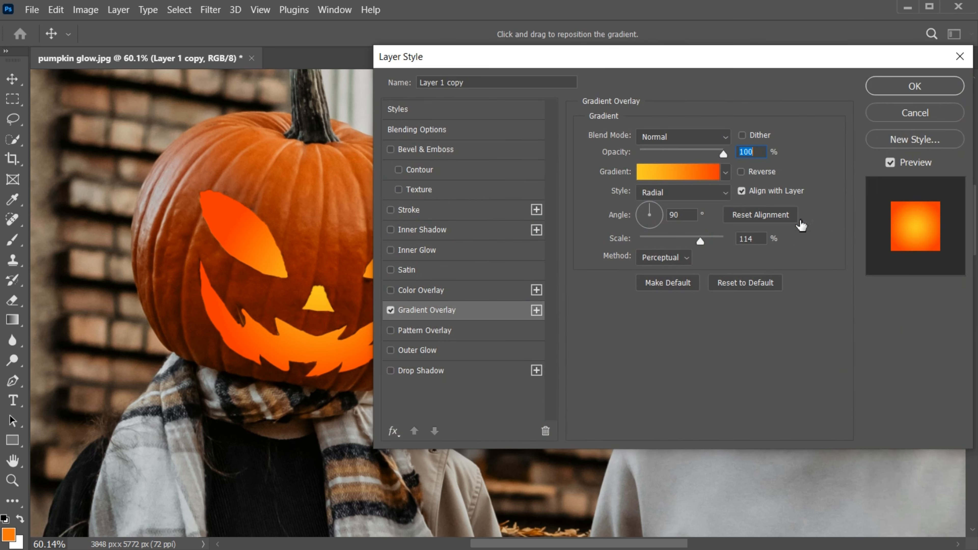
left_click(671, 139)
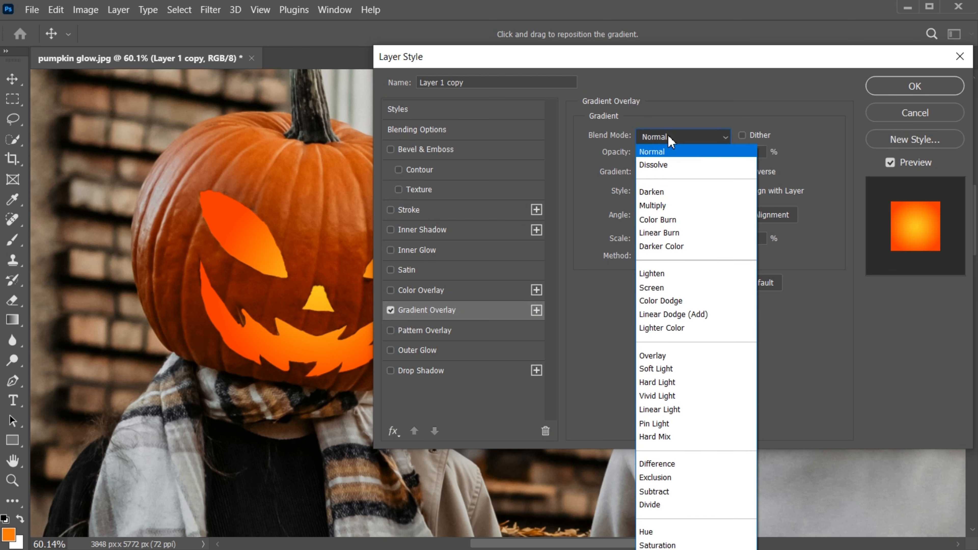
left_click(707, 325)
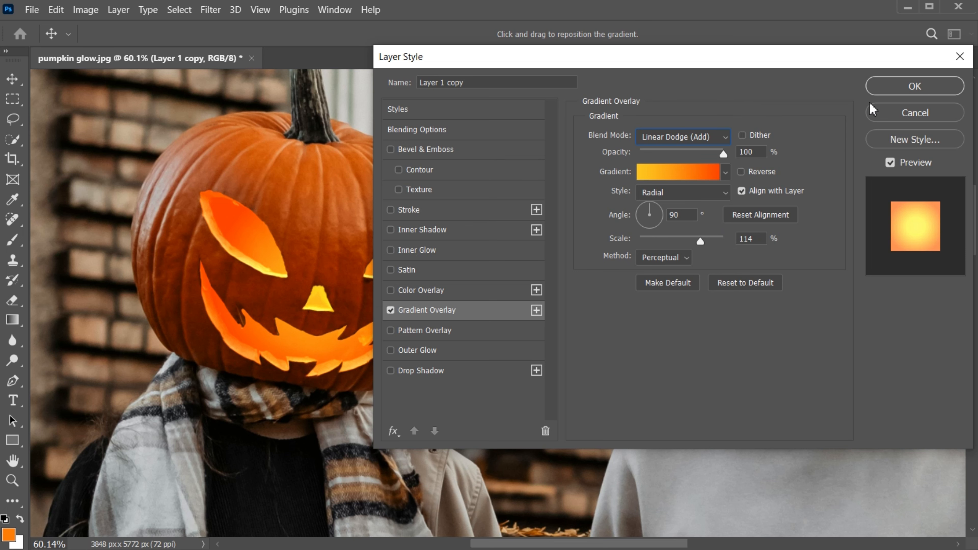
left_click(893, 87)
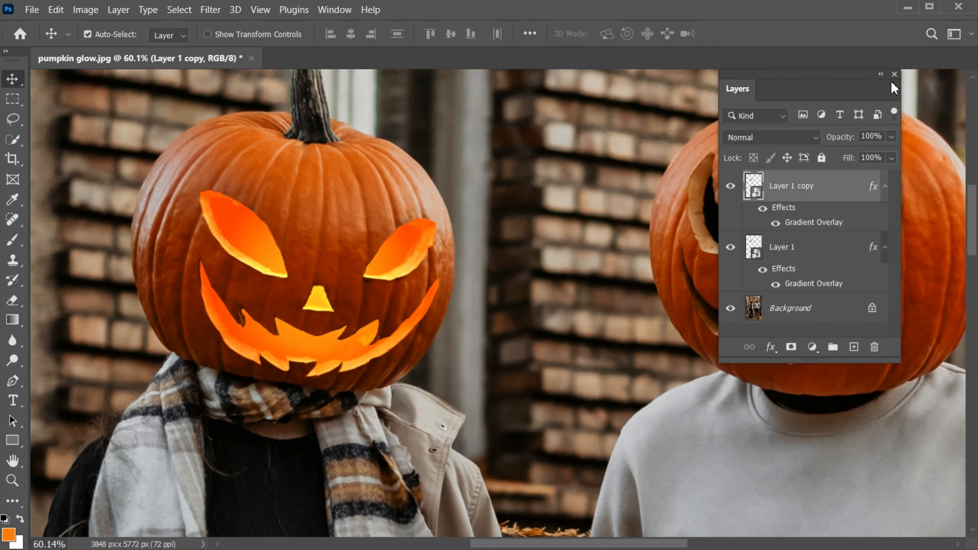
Lower the fill of the duplicated face cutout layer to 60%.
left_click(891, 157)
left_click_drag(893, 174, 866, 179)
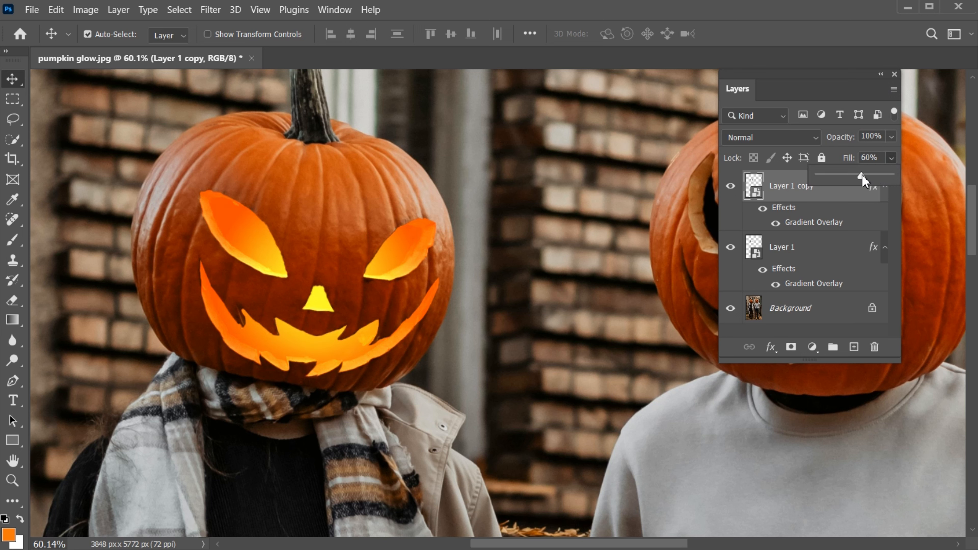
left_click(839, 199)
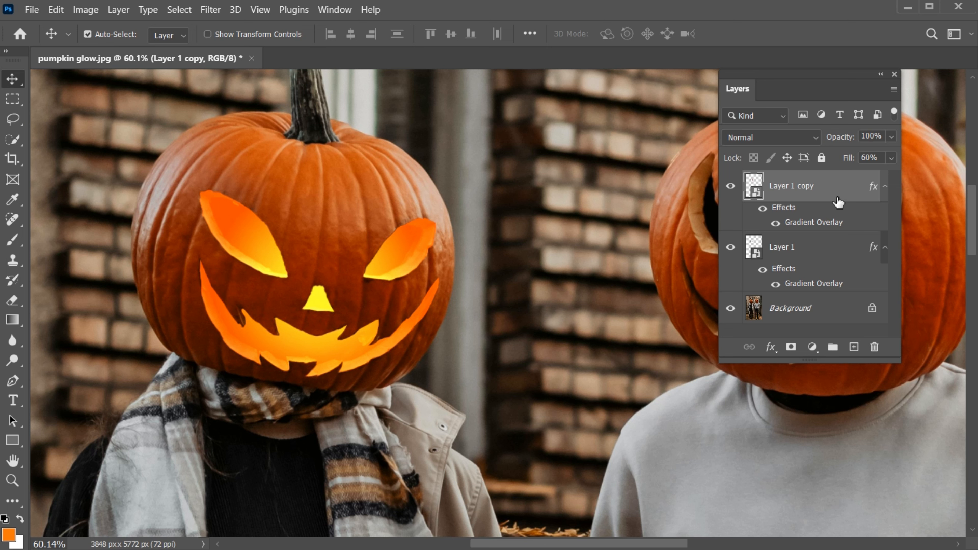
On a new layer above the cutouts, paint a large soft brush dab over the face in orange sampled from the glowing eye.
left_click(853, 347)
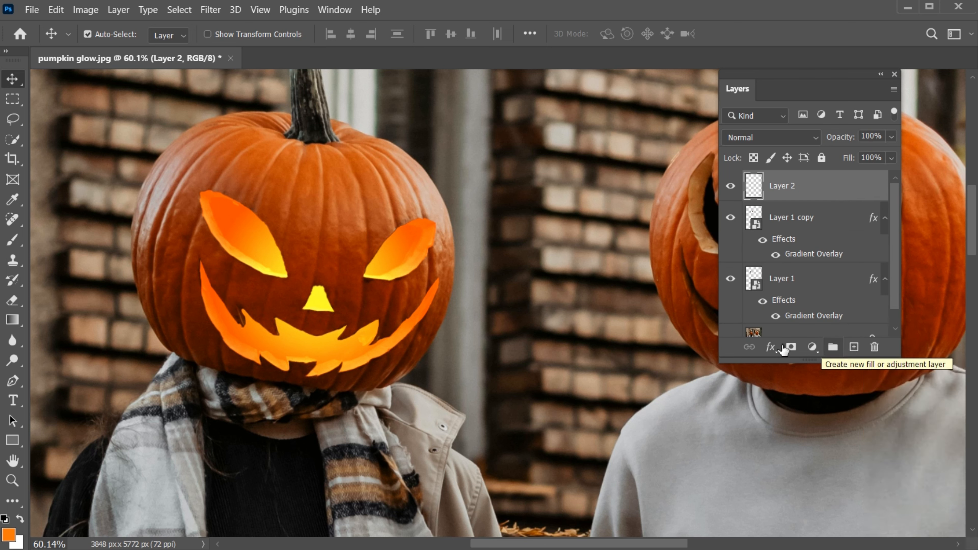
left_click(15, 240)
key("ctrl+space")
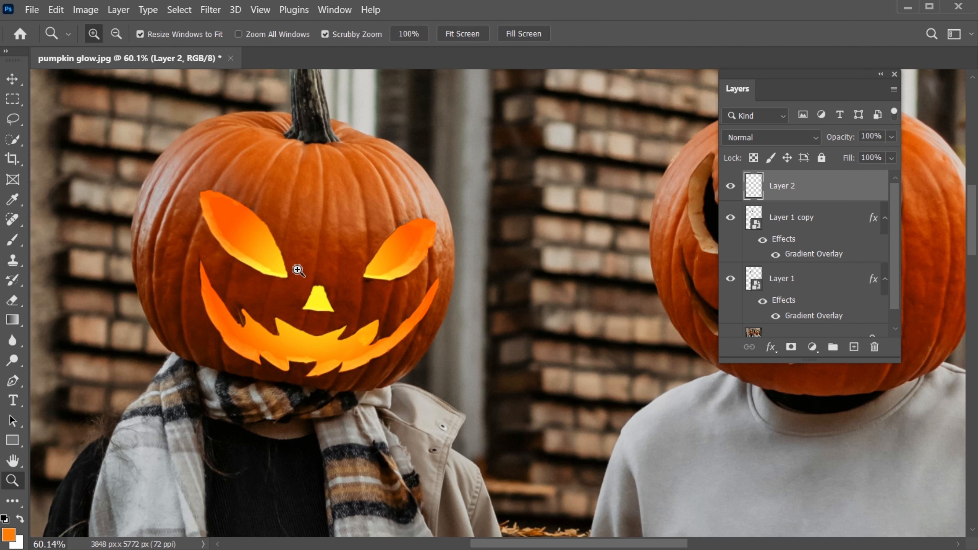
left_click_drag(298, 272, 343, 278)
key("ctrl")
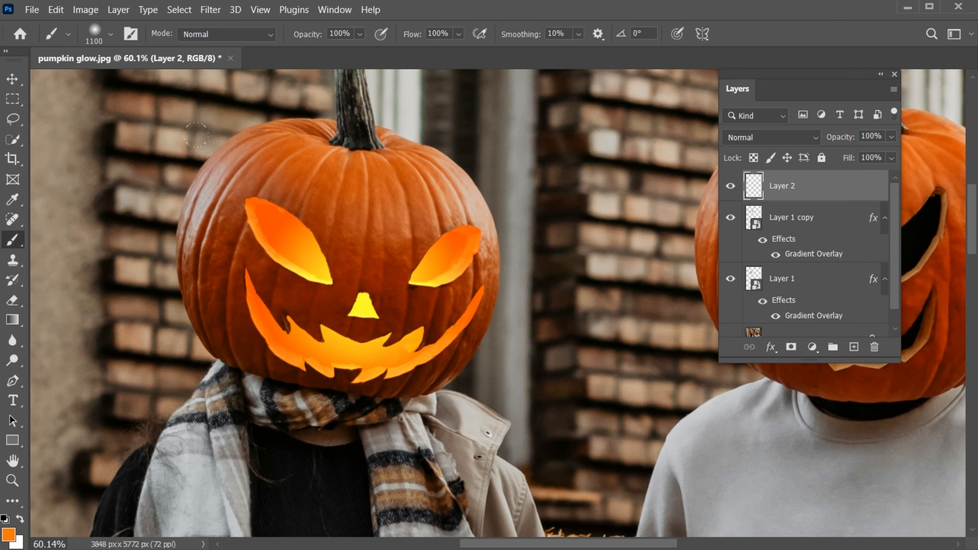
left_click(301, 260, "alt")
left_click(334, 234)
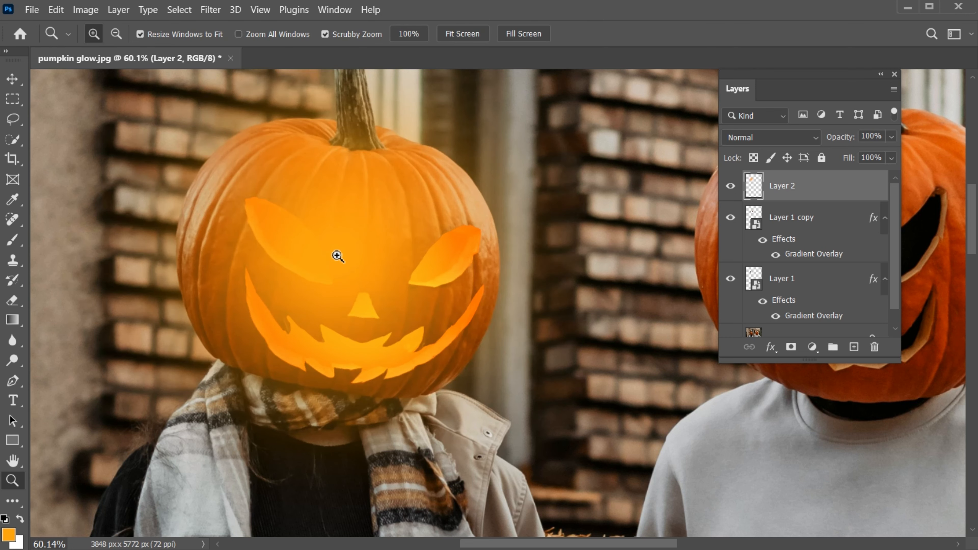
Set the painted glow layer's blend mode to Color Dodge.
scroll(334, 254, "down", 7)
key("v")
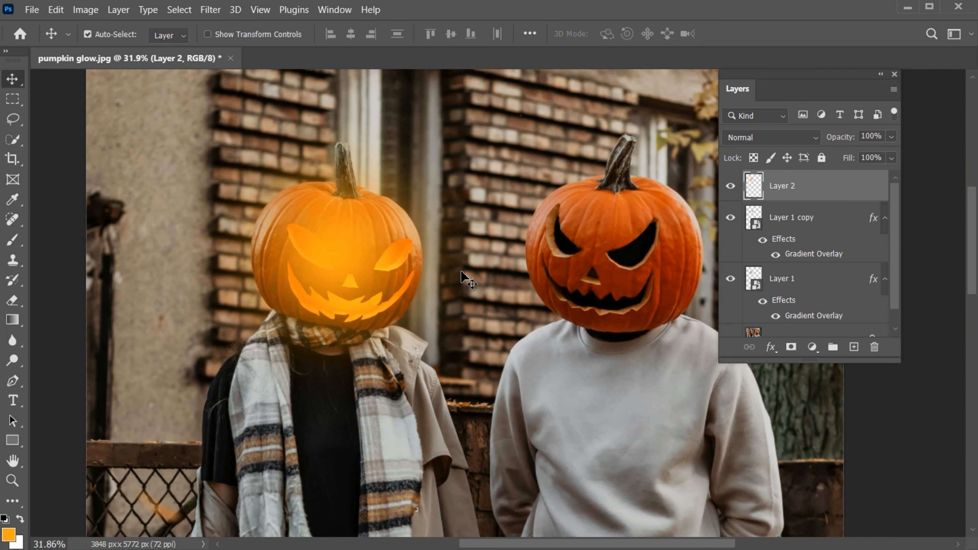
left_click(761, 138)
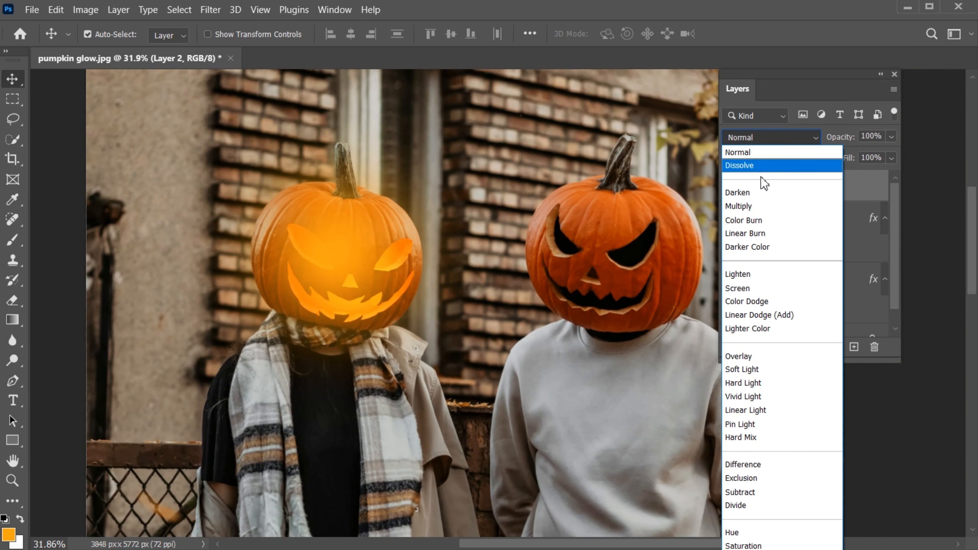
left_click(765, 302)
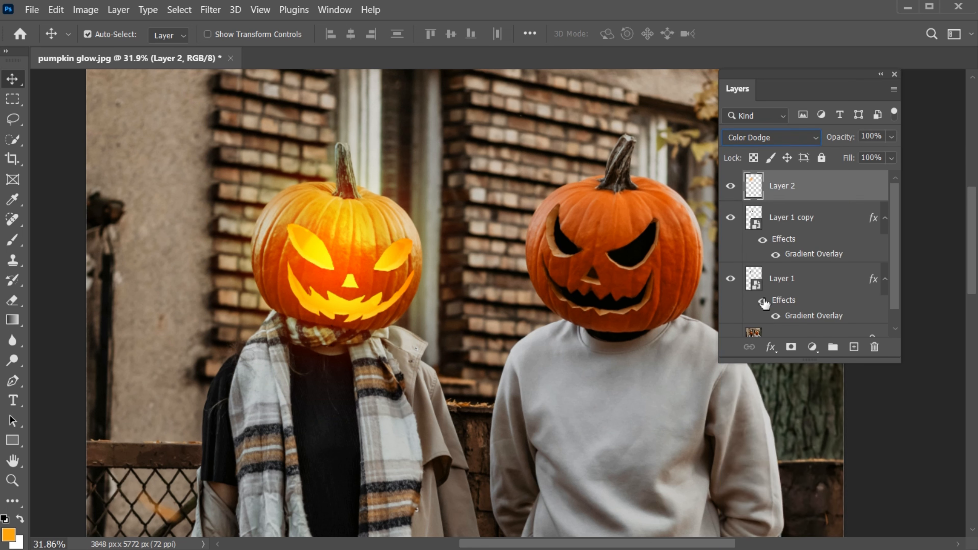
Add a Color Lookup adjustment layer using the Moonlight.3DL 3DLUT file.
left_click_drag(793, 362, 794, 407)
left_click(812, 389)
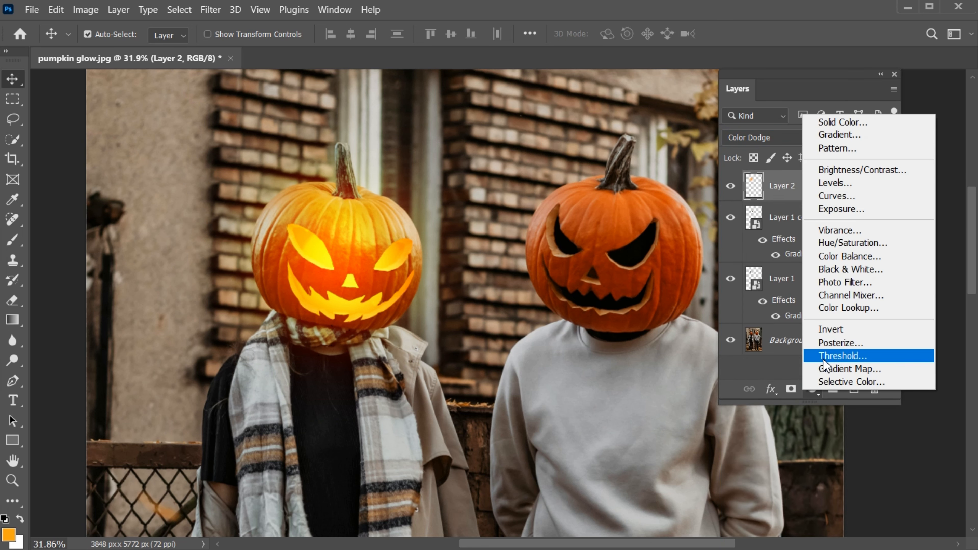
left_click(876, 308)
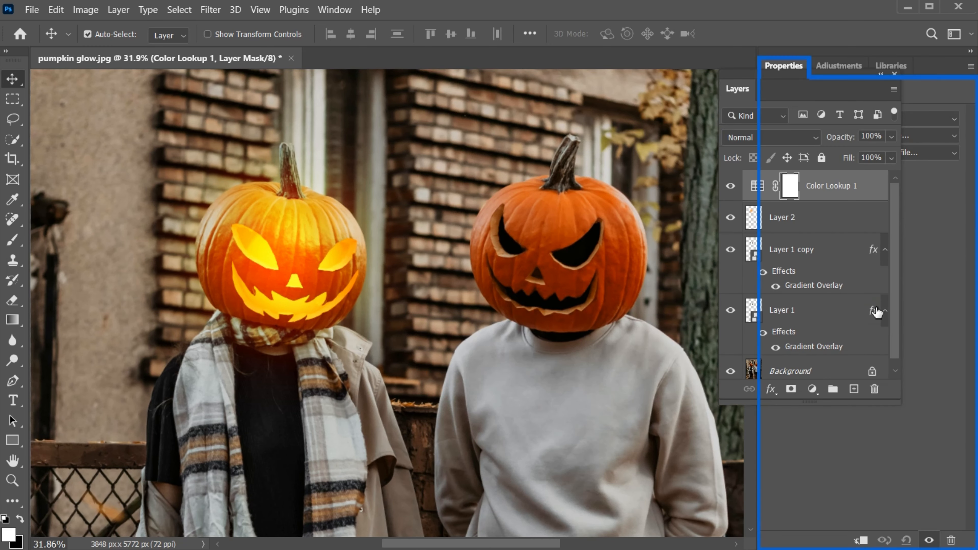
left_click_drag(751, 94, 610, 83)
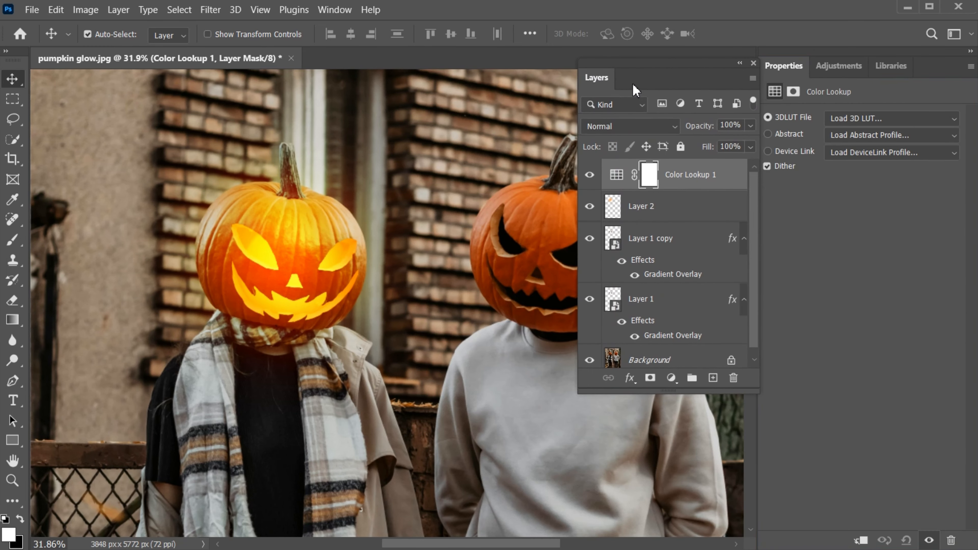
left_click(848, 119)
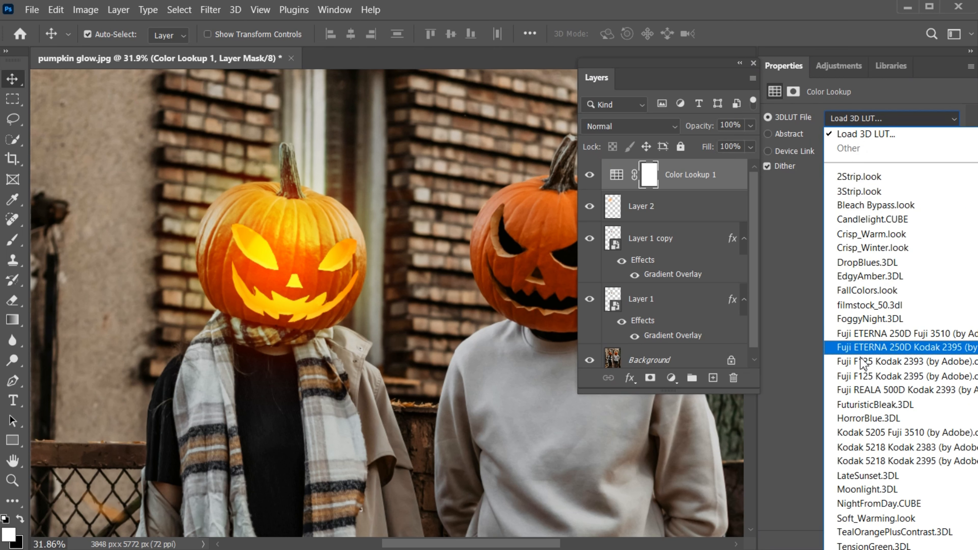
left_click(894, 494)
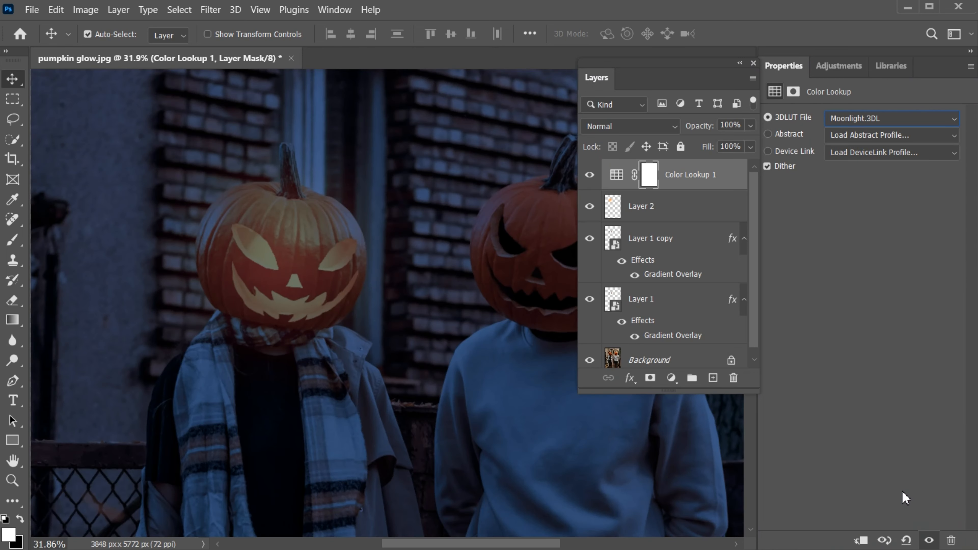
Move the Color Lookup layer beneath the face cutout and glow layers, directly above the Background.
left_click_drag(664, 82, 719, 81)
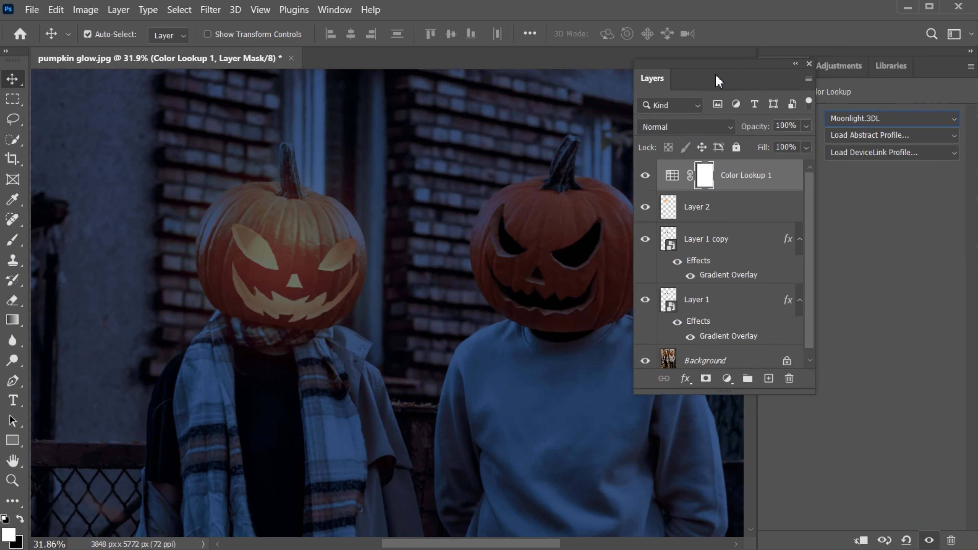
left_click_drag(743, 392, 745, 470)
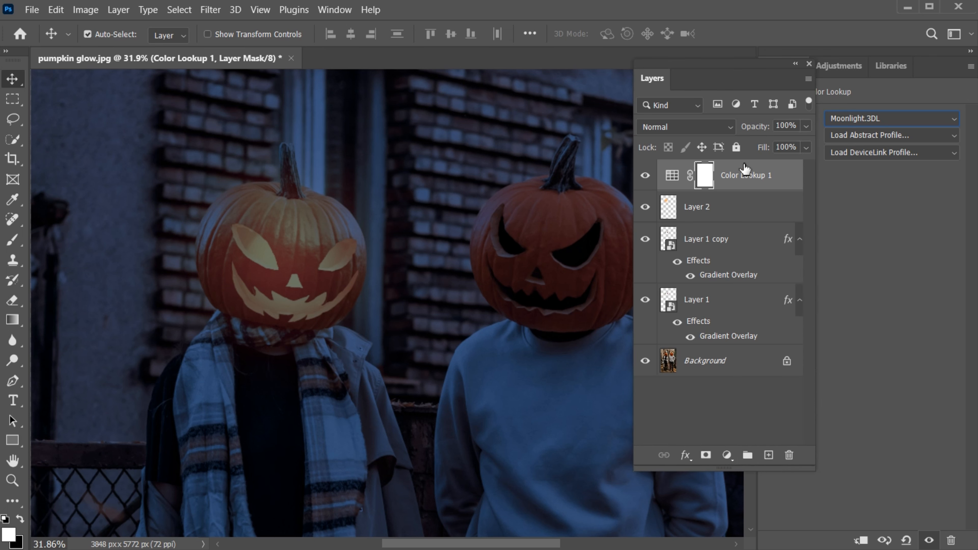
left_click_drag(744, 172, 742, 339)
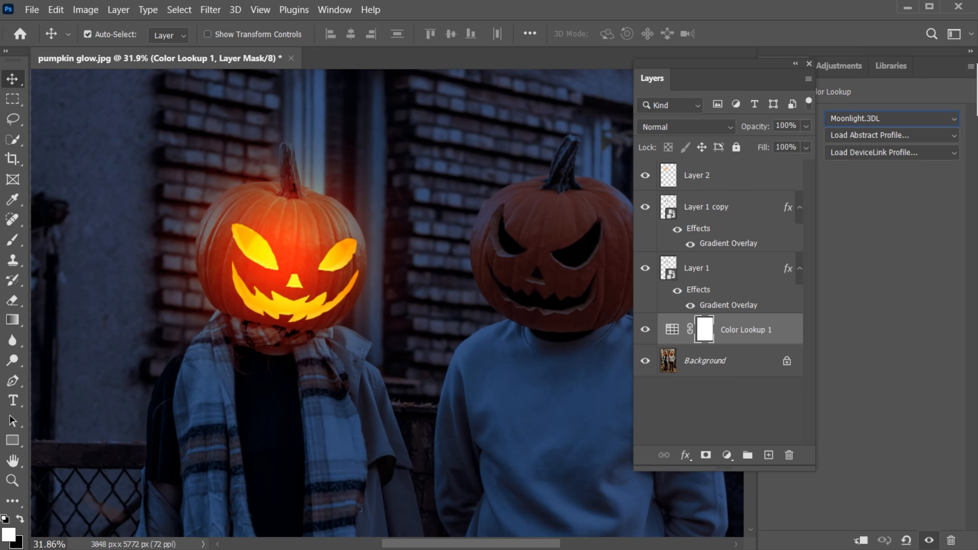
left_click(842, 85)
left_click_drag(723, 65, 846, 66)
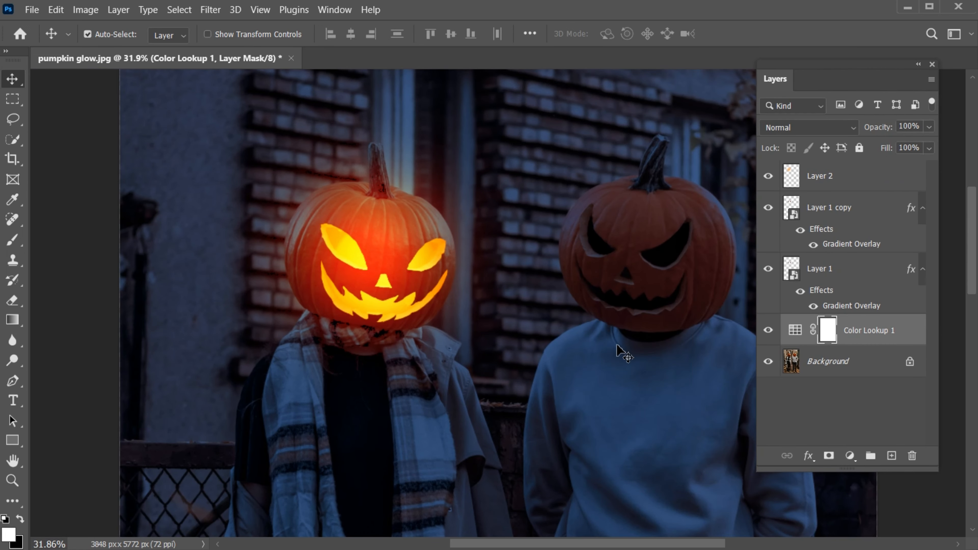
Open the blending options of Layer 1 and add an Outer Glow effect.
left_click(840, 274)
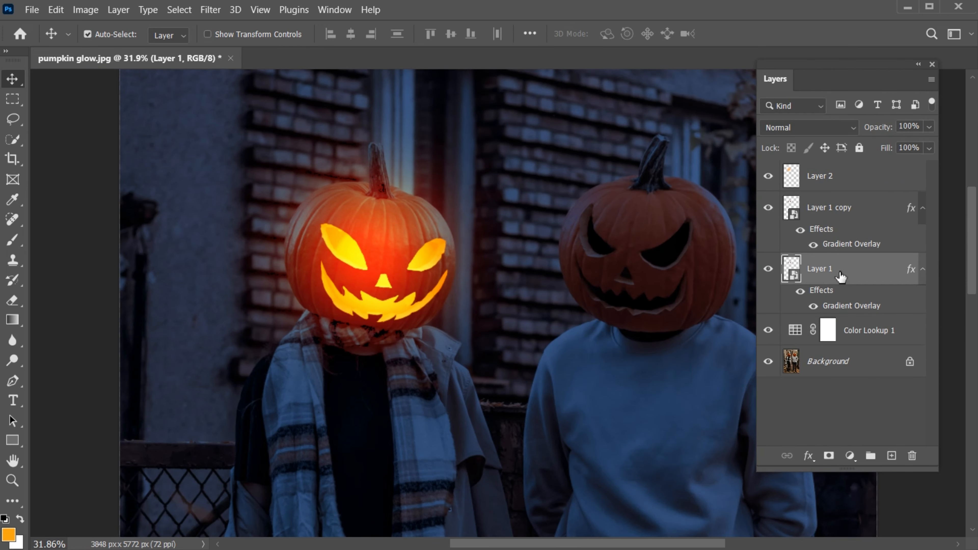
right_click(839, 273)
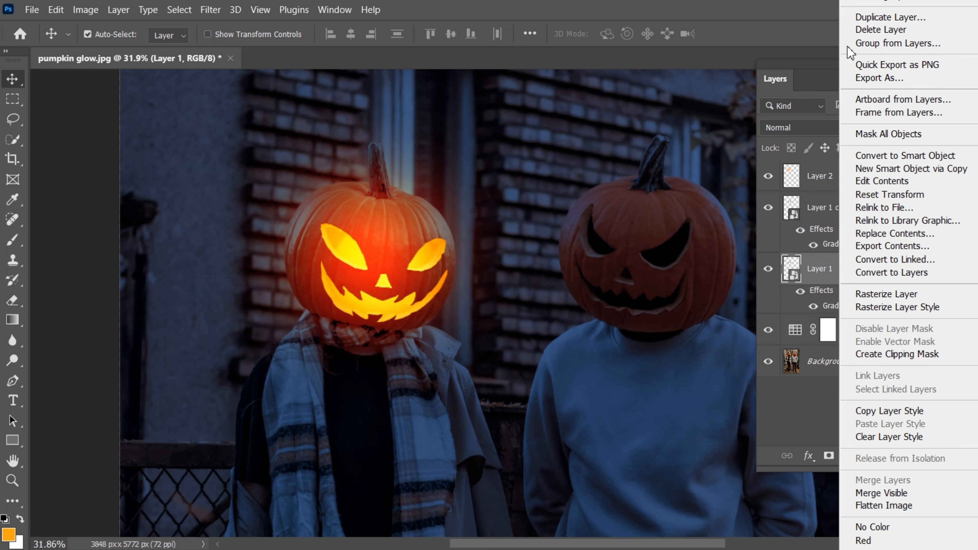
left_click(861, 1)
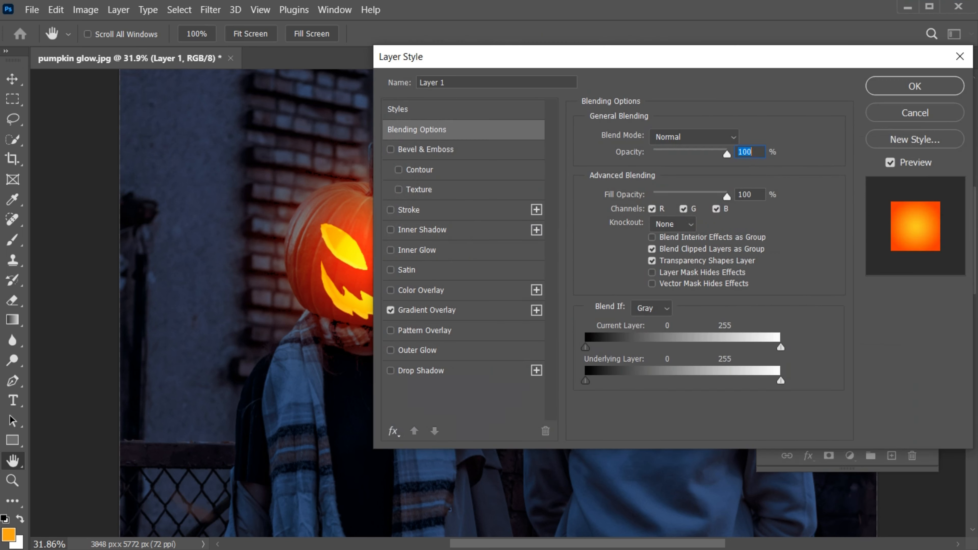
left_click(440, 355)
left_click_drag(535, 61, 621, 59)
Set the outer glow's blend mode to Overlay with 11% spread and 114 px size, and apply the layer style.
left_click(746, 138)
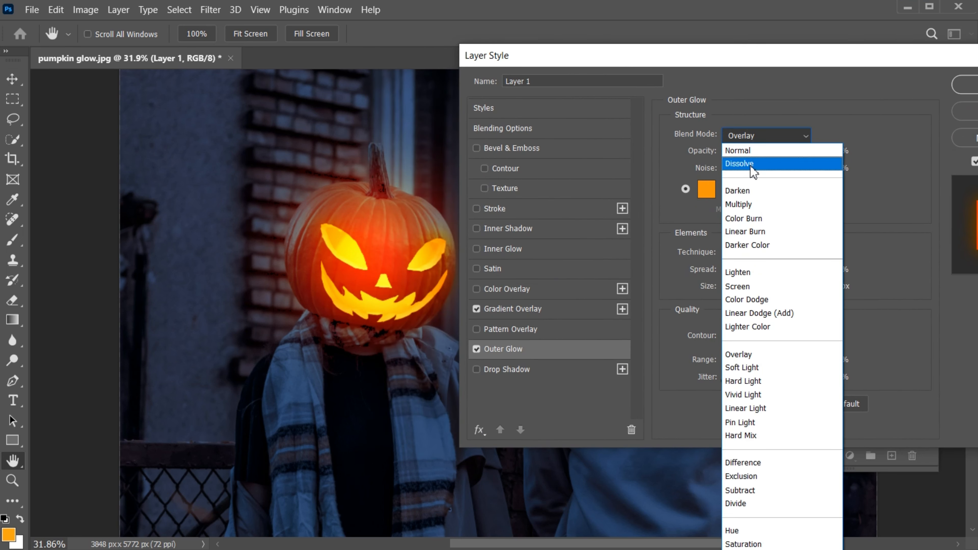
left_click(760, 358)
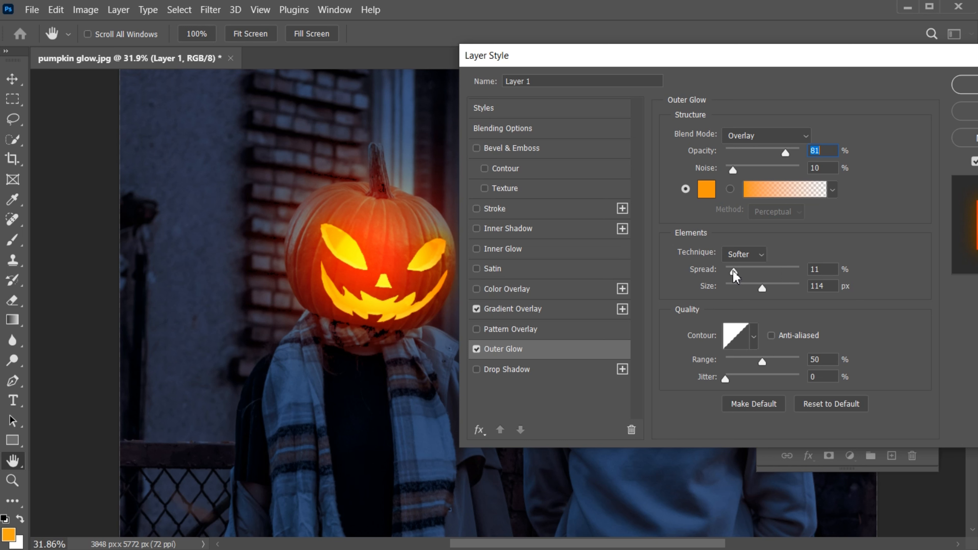
left_click_drag(733, 271, 764, 290)
left_click_drag(911, 54, 778, 56)
left_click(862, 85)
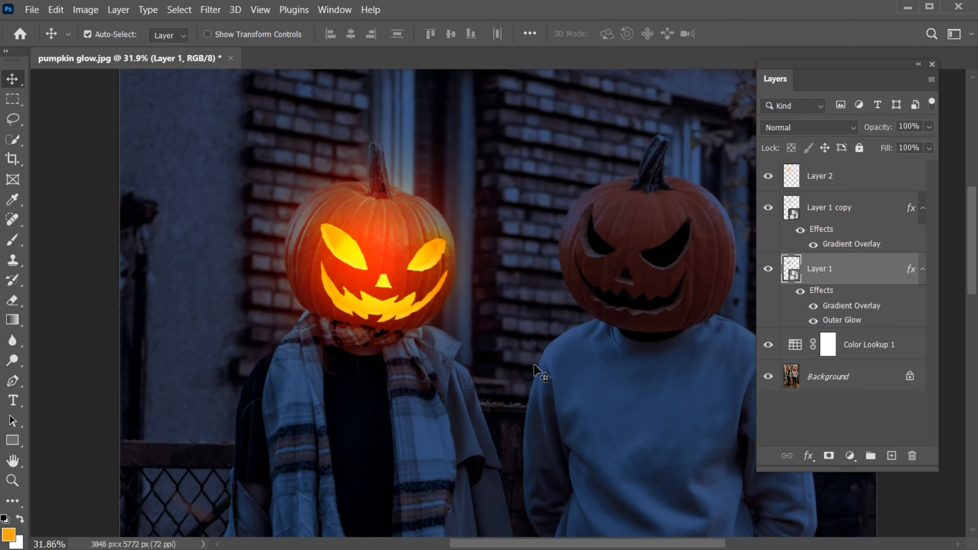
Show the second pumpkin's hidden glow group, and combine both pumpkin groups and the Color Lookup layer into one group.
key("alt+space")
left_click(525, 333, "alt")
key("space")
left_click_drag(557, 383, 502, 303)
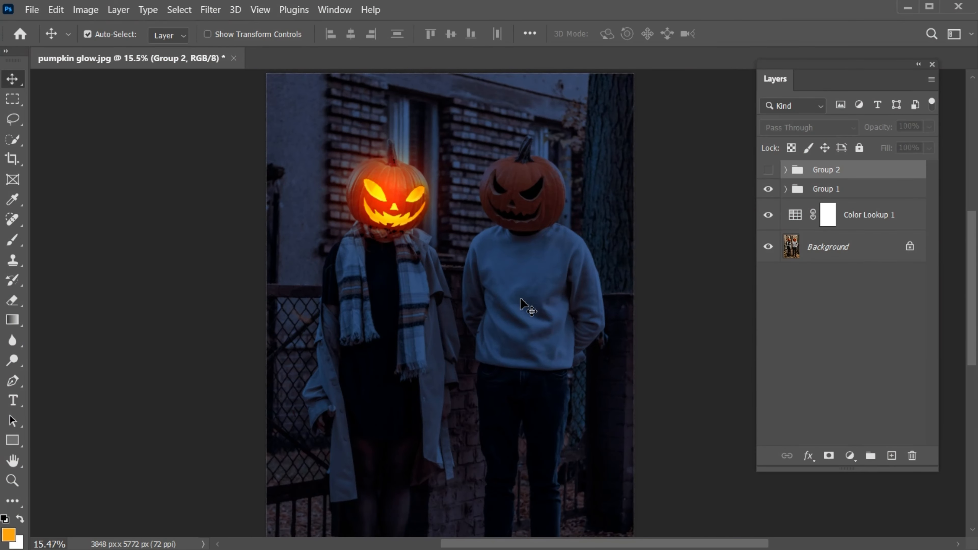
left_click(768, 170)
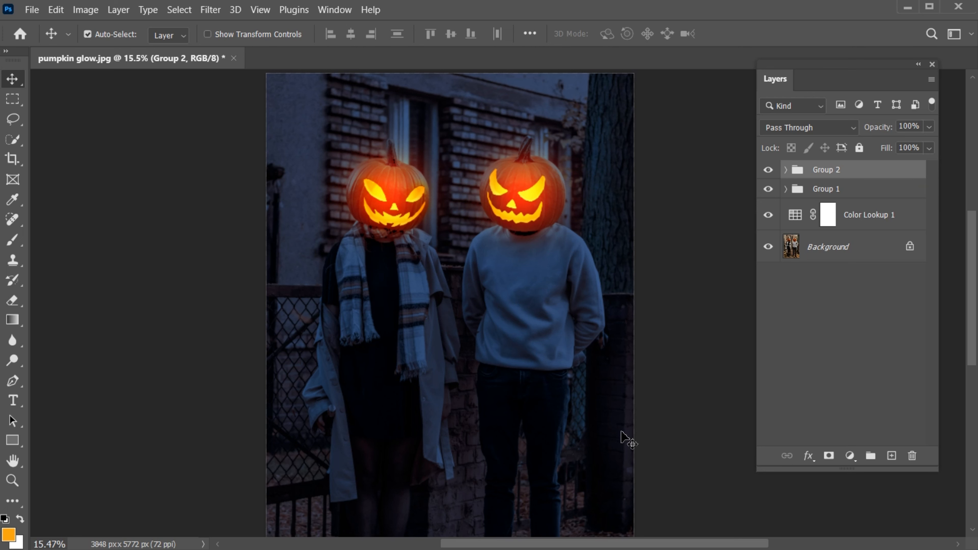
left_click(878, 219, "shift")
key("ctrl+g")
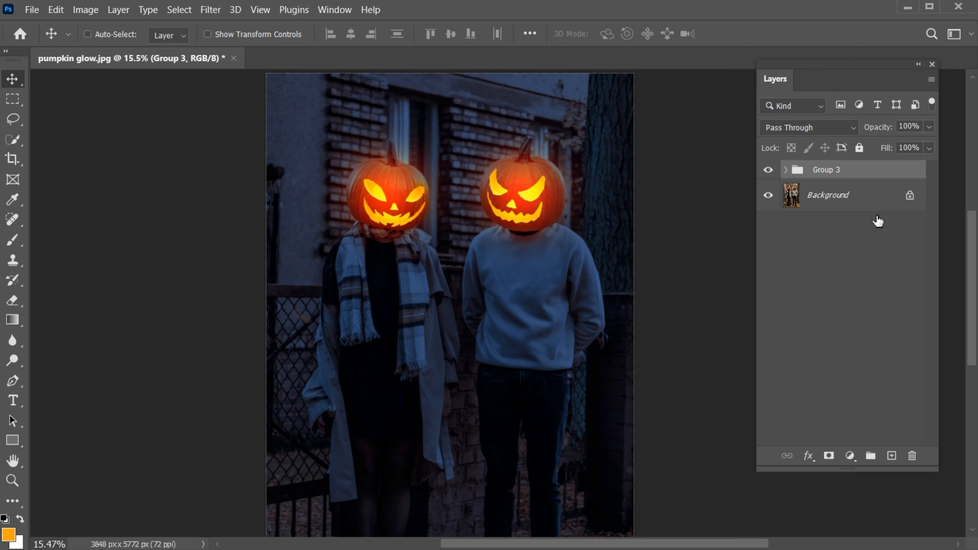
Compare the photo with and without the grouped effects, and view the whole image fitted to the window.
left_click(769, 171)
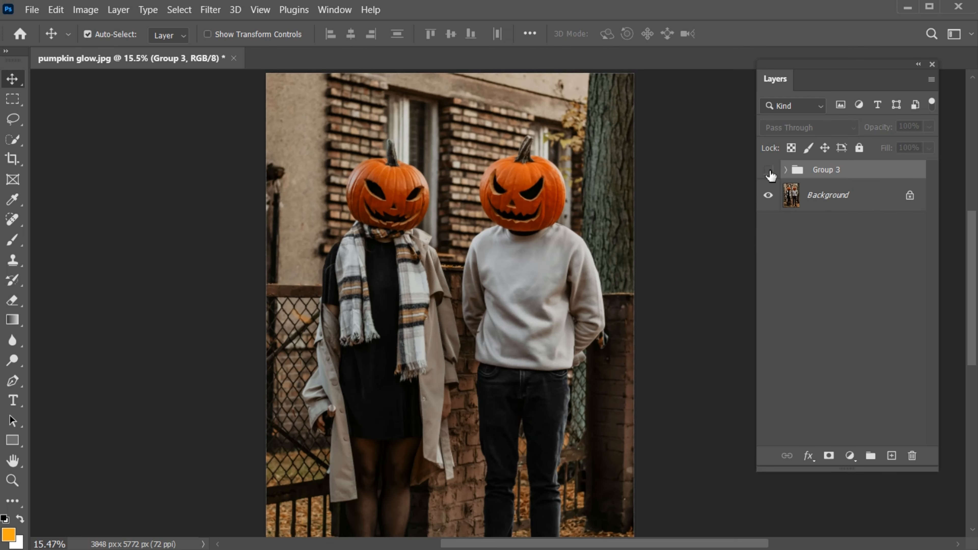
left_click(768, 171)
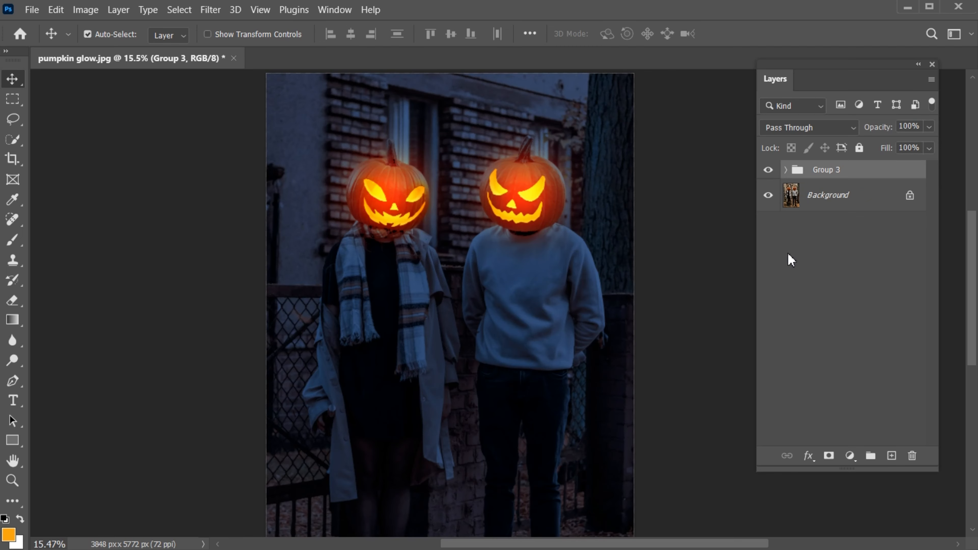
key("ctrl")
key("ctrl+0")
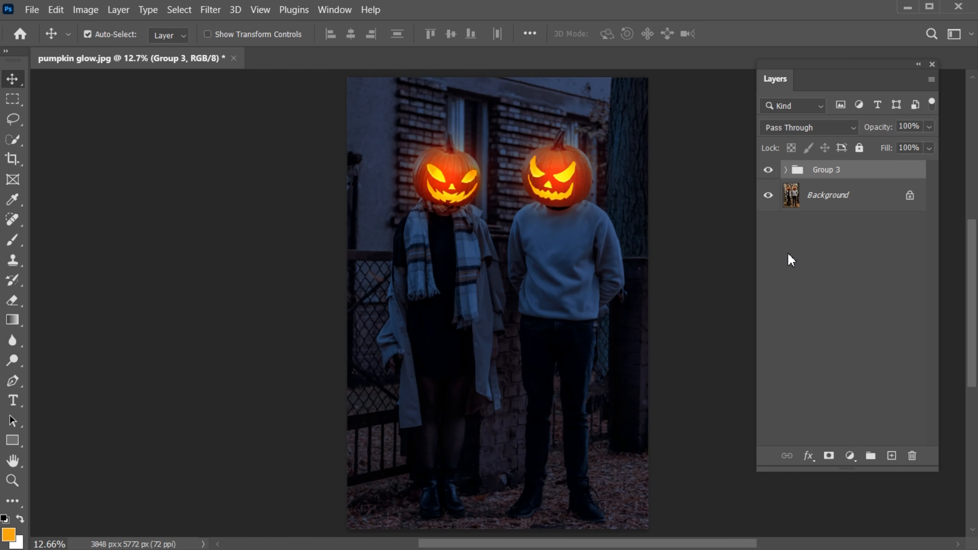
key("alt")
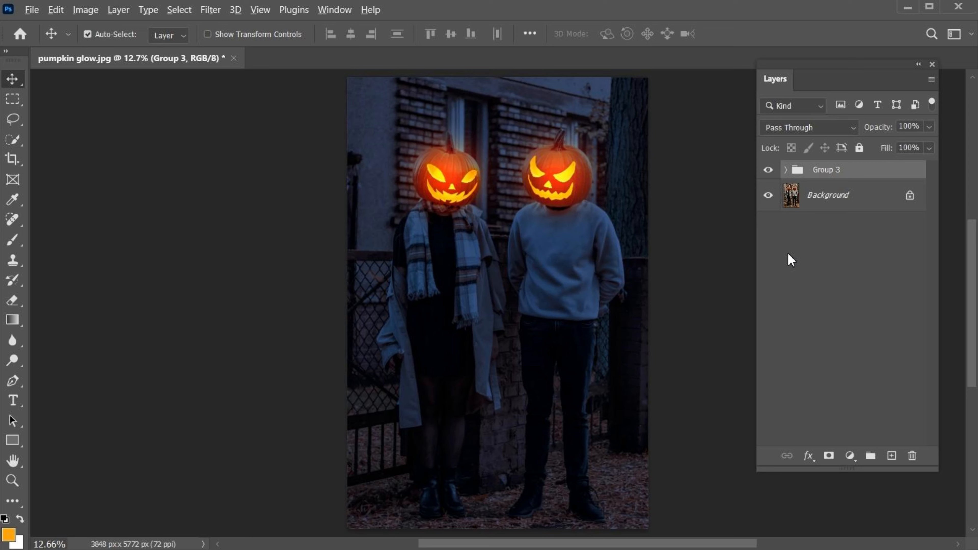